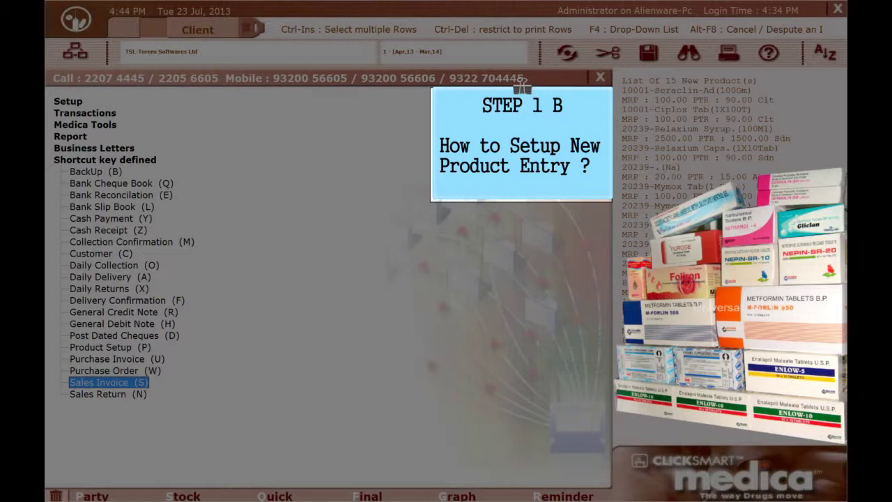
Open the Product Setup form for a new product entry.
key(Up)
key(Up)
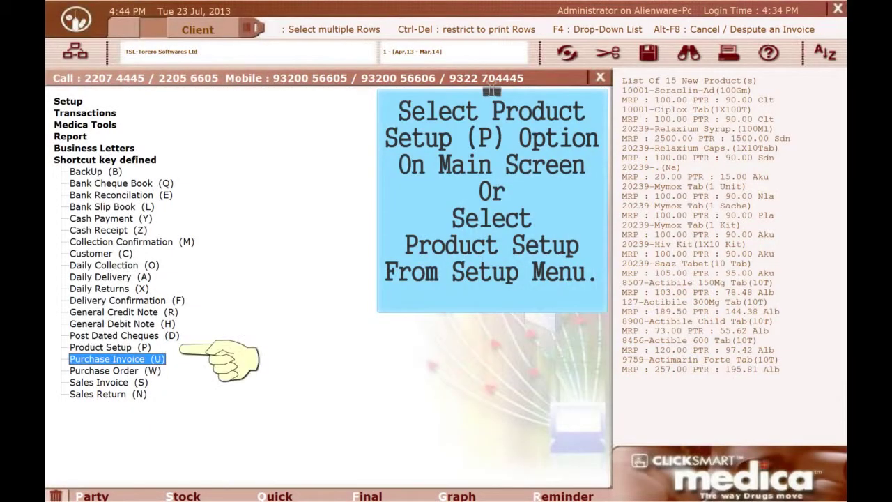
key(Up)
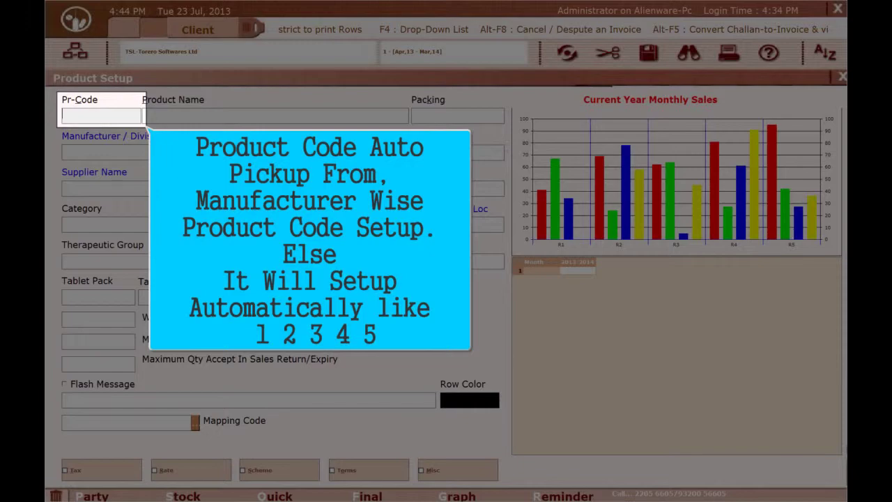
Leave the product code blank and enter the product name ANUCURA TABLETS.
key(Return)
text(ANUCURA TABLETS)
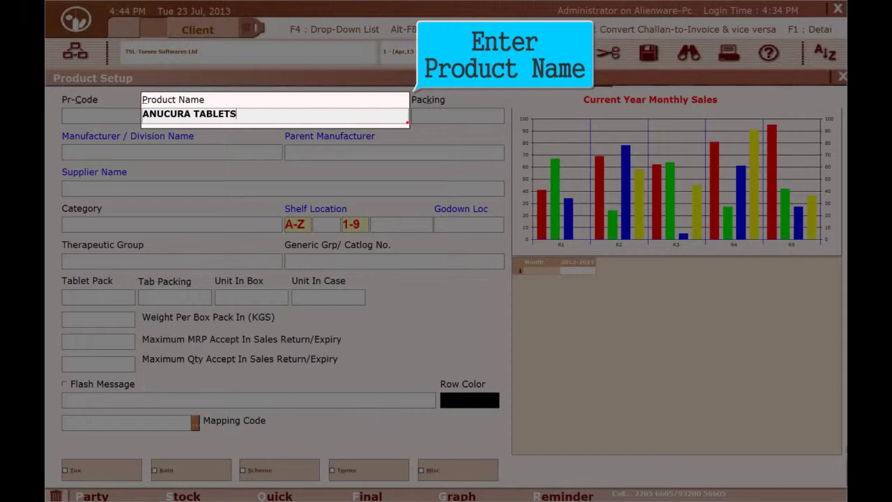
key(Return)
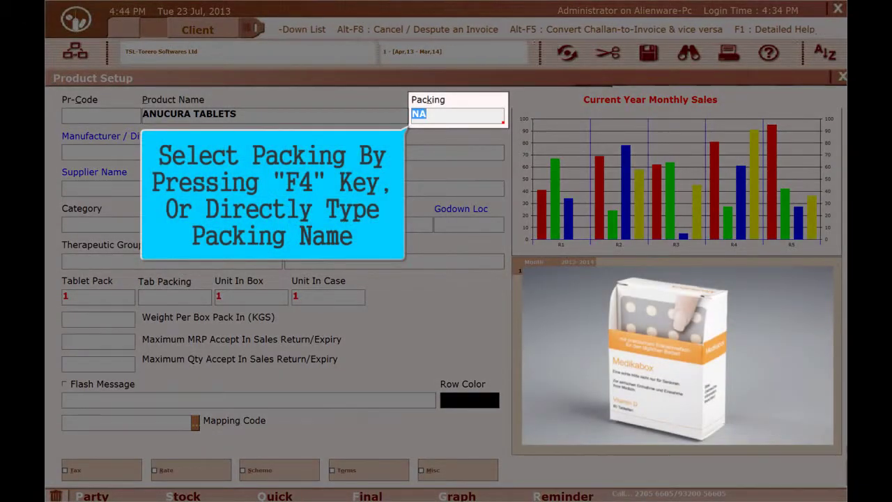
Set the product's packing to the existing option 1X10CAP.
text(1X10)
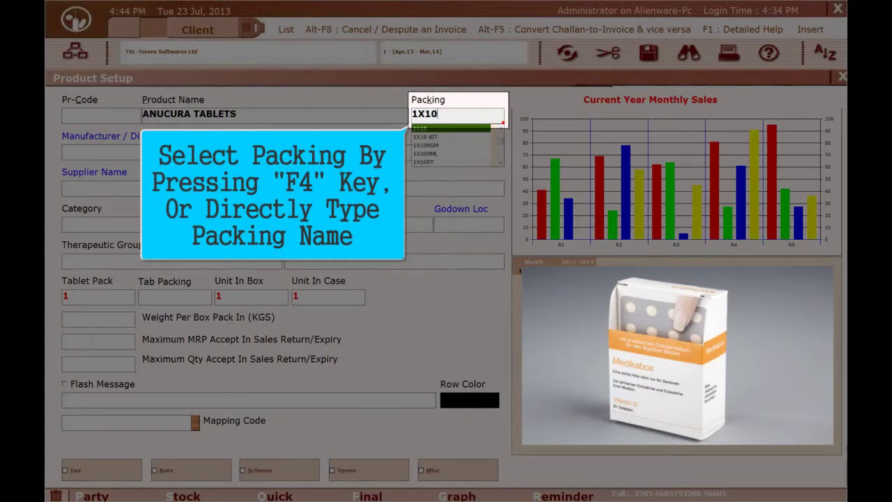
key(Down)
key(Down)
key(Down)
key(Down)
key(Down)
key(Down)
key(Down)
key(Down)
key(Down)
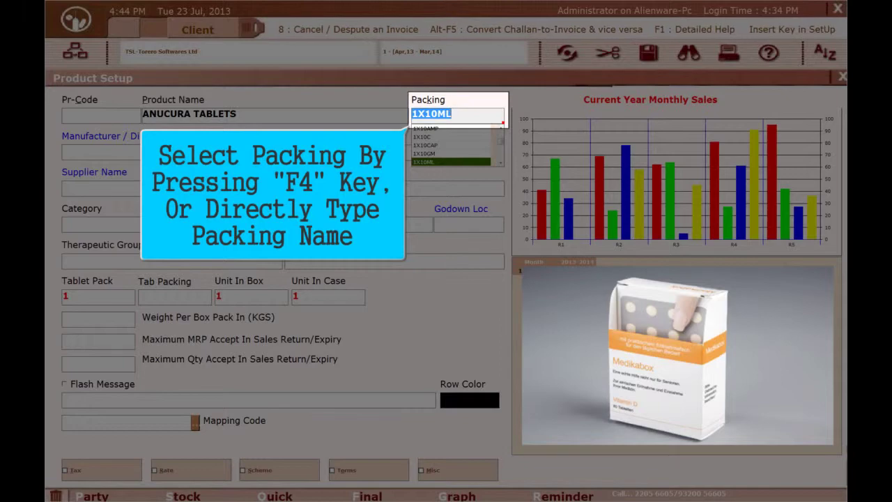
key(Return)
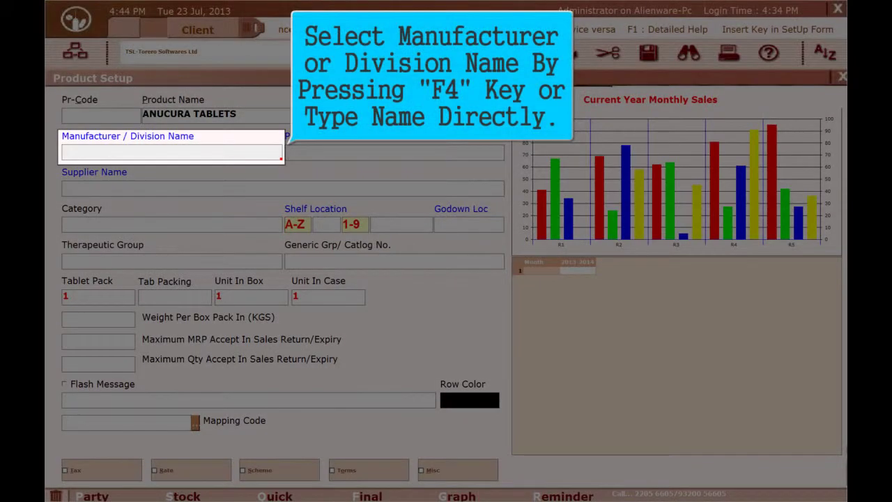
Set the manufacturer / division to ANUJA PHARMACEUTICALS and keep ANUJA PHARMACEUTICALS as the parent manufacturer.
text(ANUJA PHARMACEUTICALS)
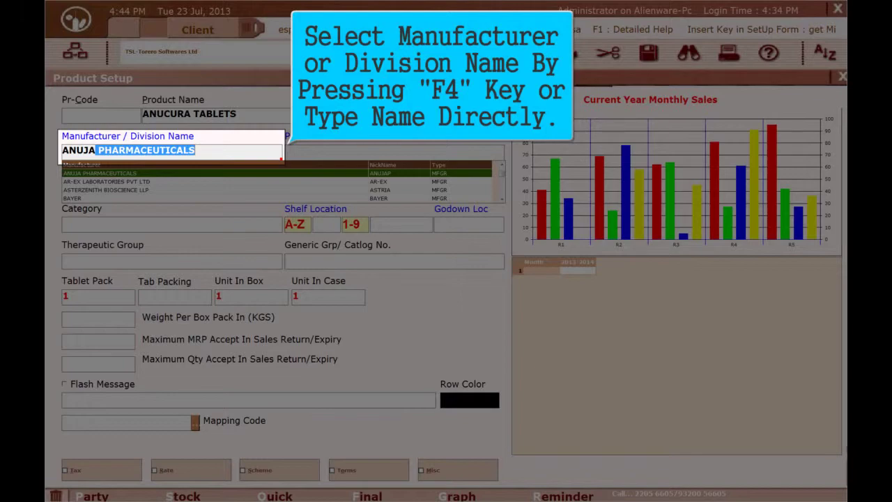
key(Return)
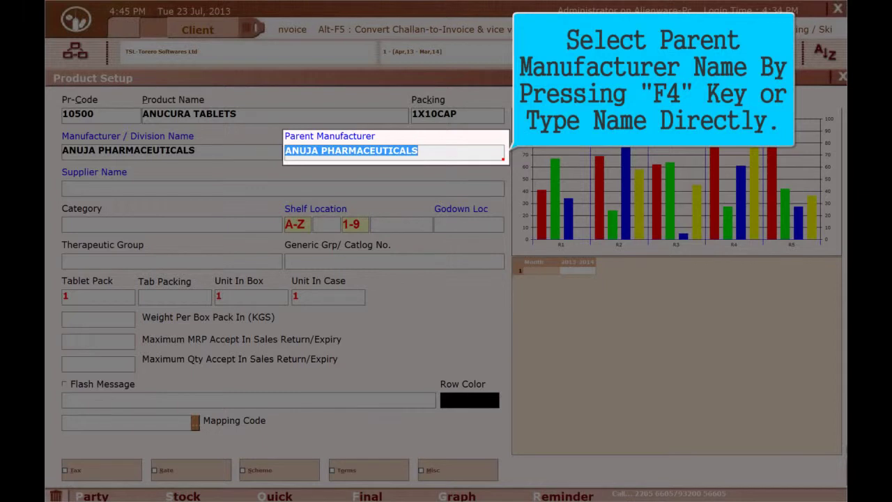
key(Return)
click(393, 152)
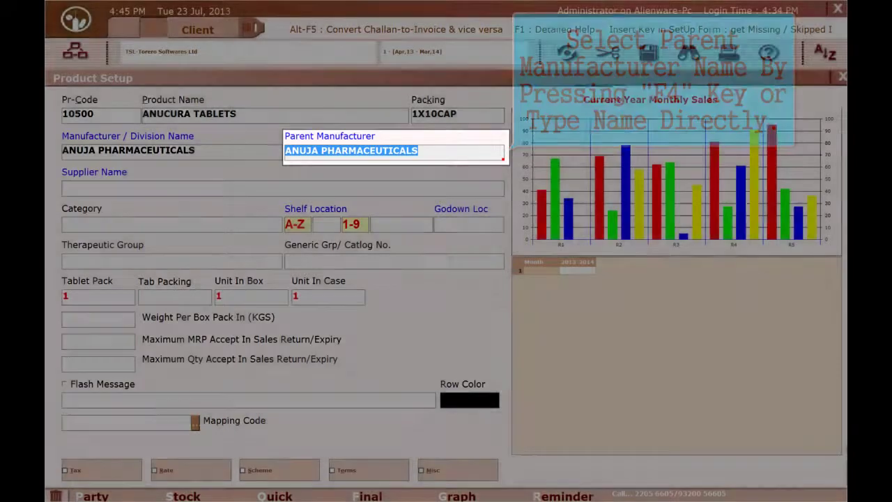
Assign ANUJA PHARMACEUTICALS as the product's supplier.
click(64, 188)
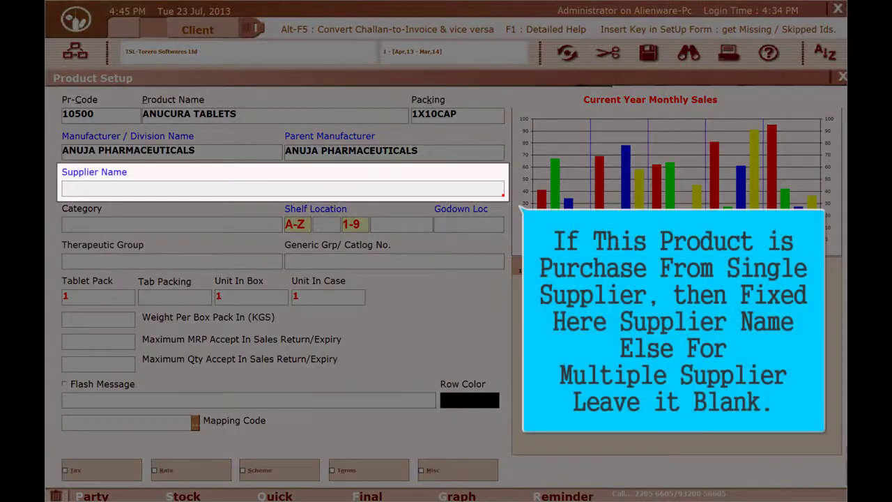
text(ANUJA PHARMACEUTICALS)
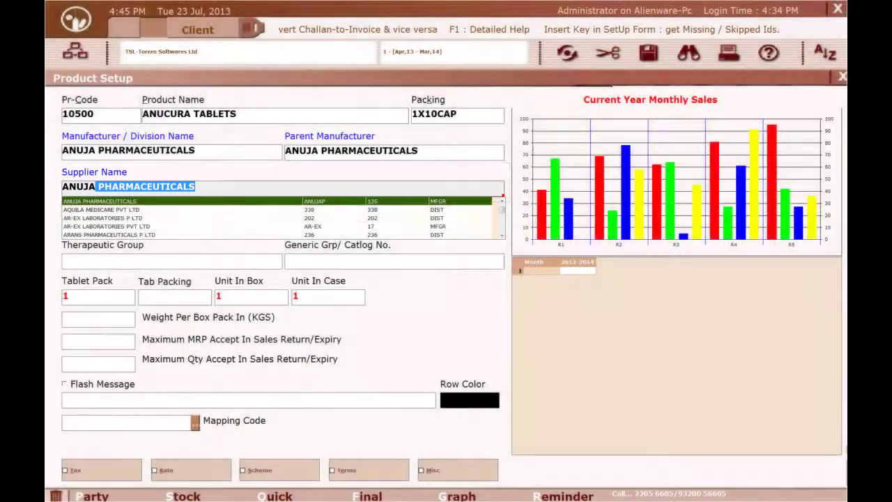
key(Return)
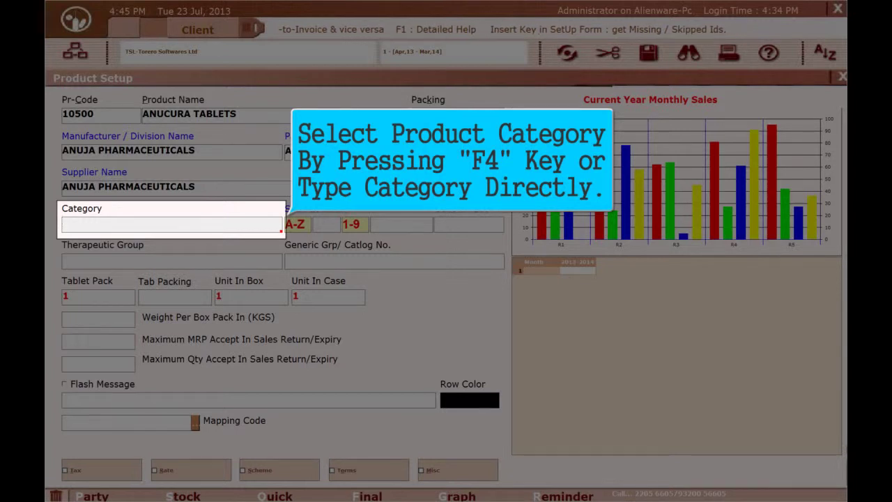
Set the product category to TABLET.
text(TABLET)
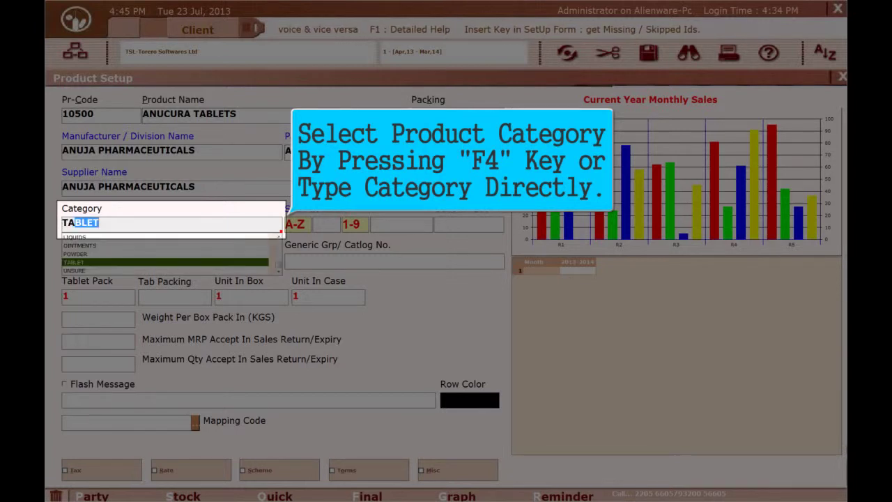
key(Down)
key(Up)
key(Up)
key(Up)
key(Up)
key(Up)
key(Up)
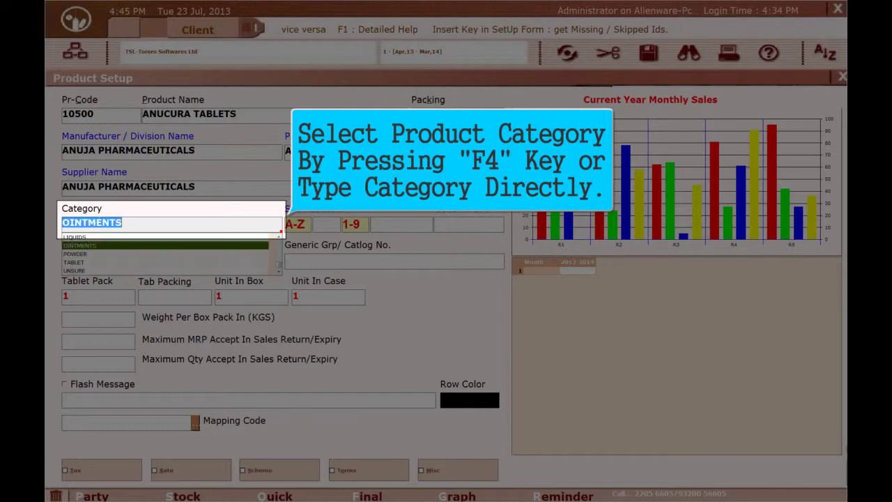
key(Down)
key(Down)
key(Down)
key(Down)
key(Down)
key(Return)
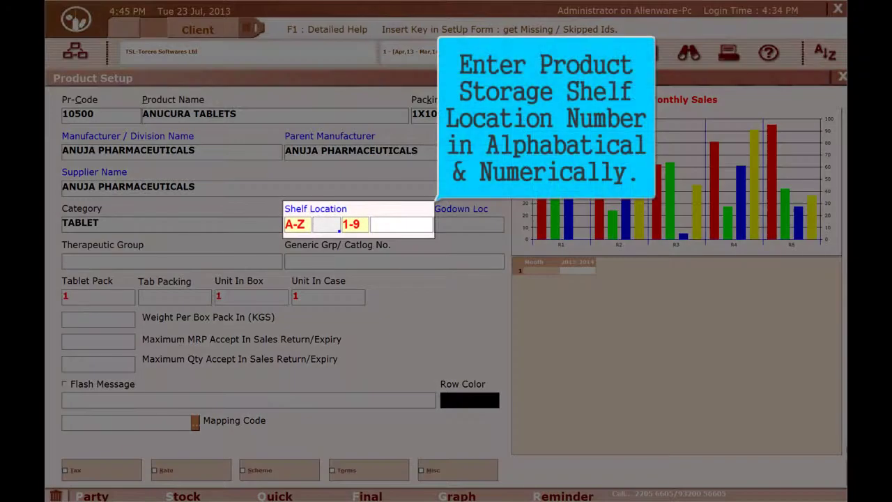
Set the shelf location to D and 55, leaving the godown location and therapeutic group blank.
text(A)
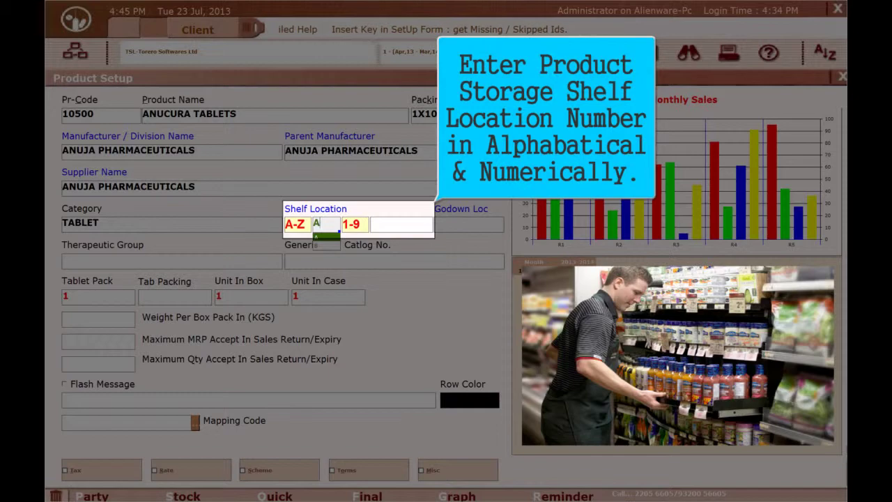
key(BackSpace)
text(D)
key(Return)
text(55)
key(Return)
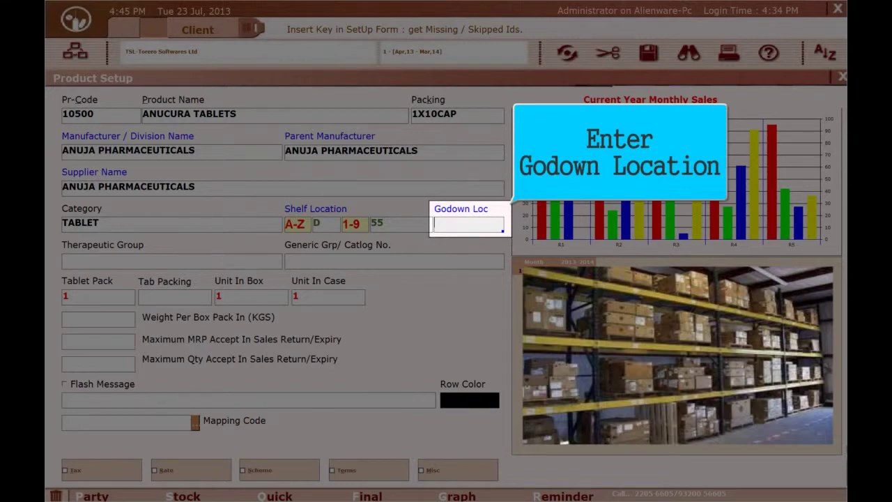
key(Return)
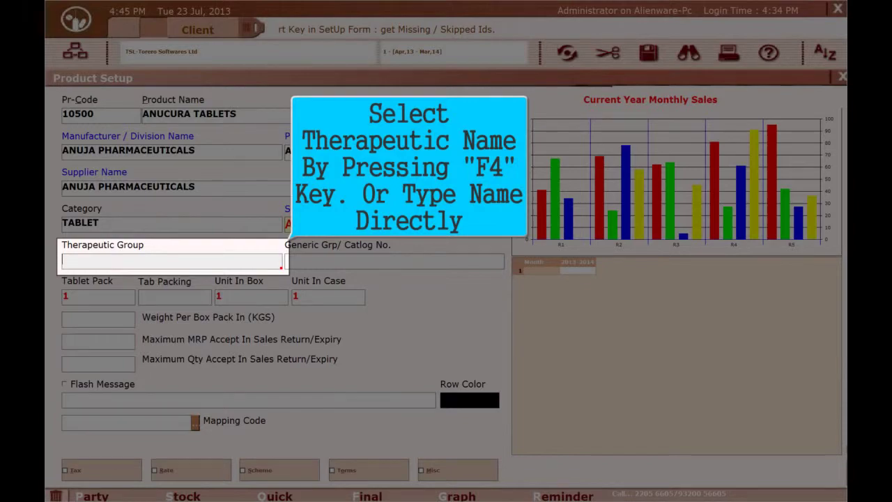
key(Return)
Look through the existing generic group names available for the product.
text(ARPIPRAZOLE TAB(5)
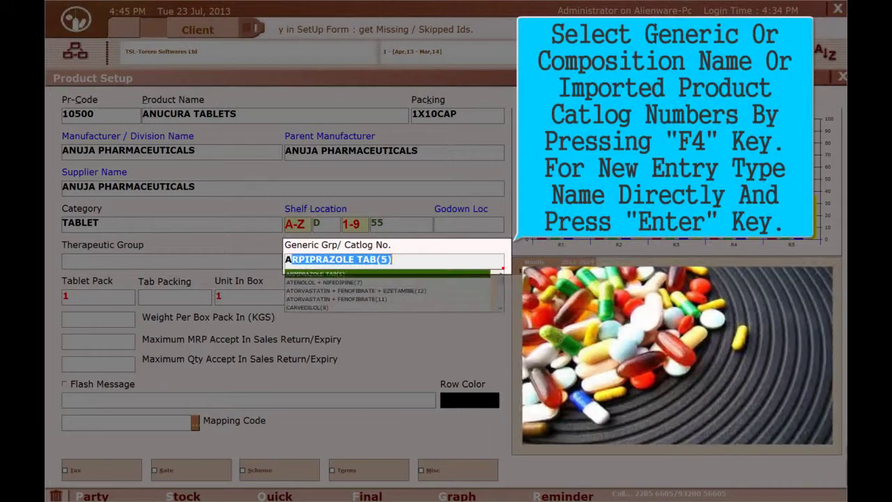
key(Down)
key(Down)
key(Down)
key(Down)
key(Down)
key(Down)
key(Down)
key(Down)
key(Down)
key(Down)
key(Down)
key(Down)
key(Down)
key(Down)
key(Down)
key(Down)
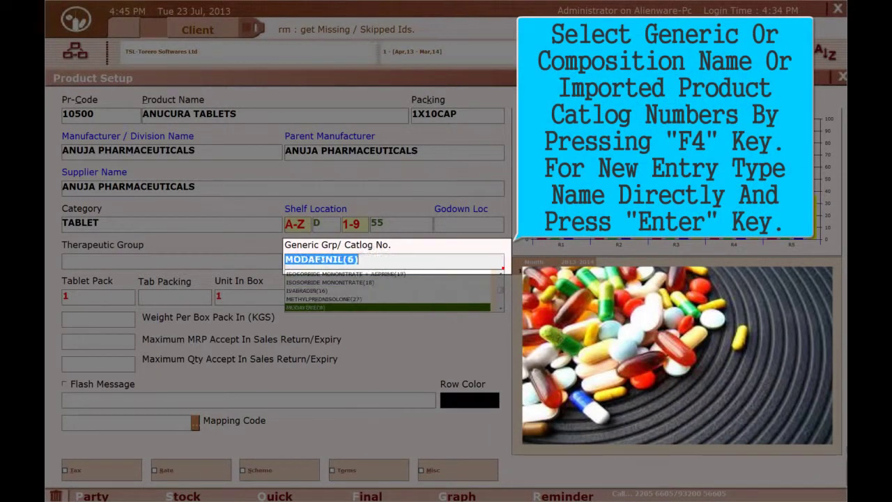
key(Down)
key(Down)
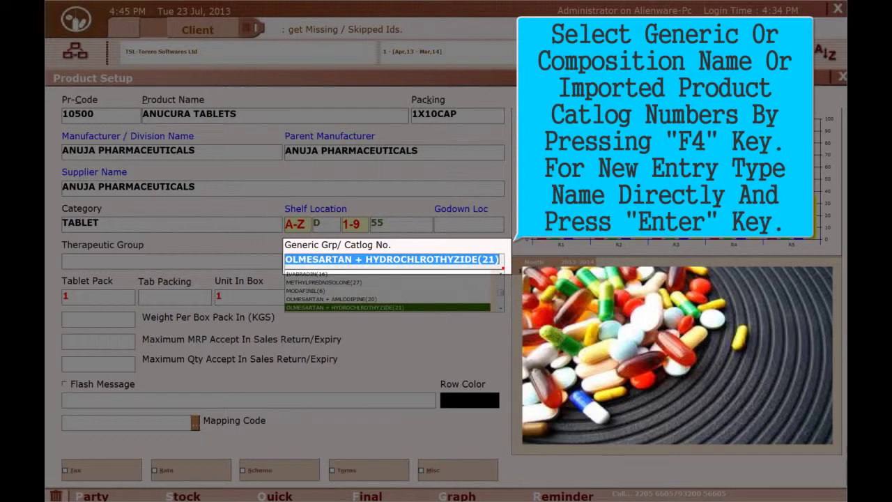
key(Down)
key(Down)
key(Down)
key(Down)
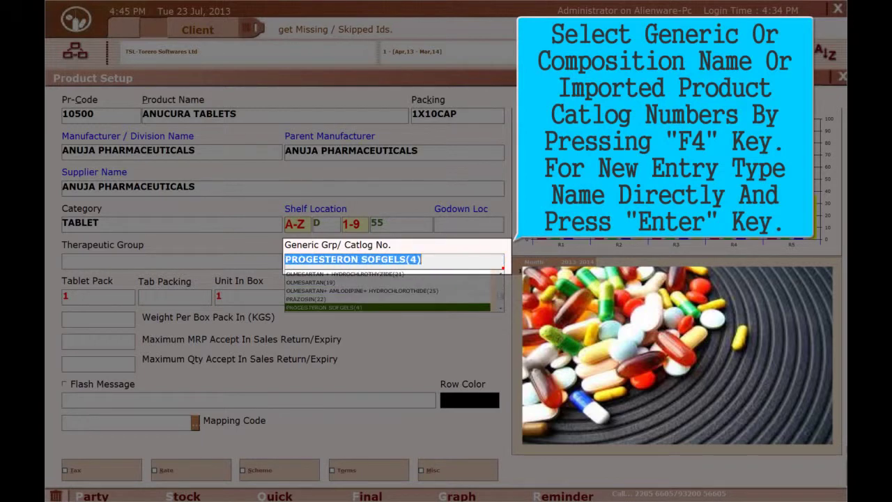
Enter ANNUCURA 50MG as a new generic group name for the product.
text(ANNUCURA )
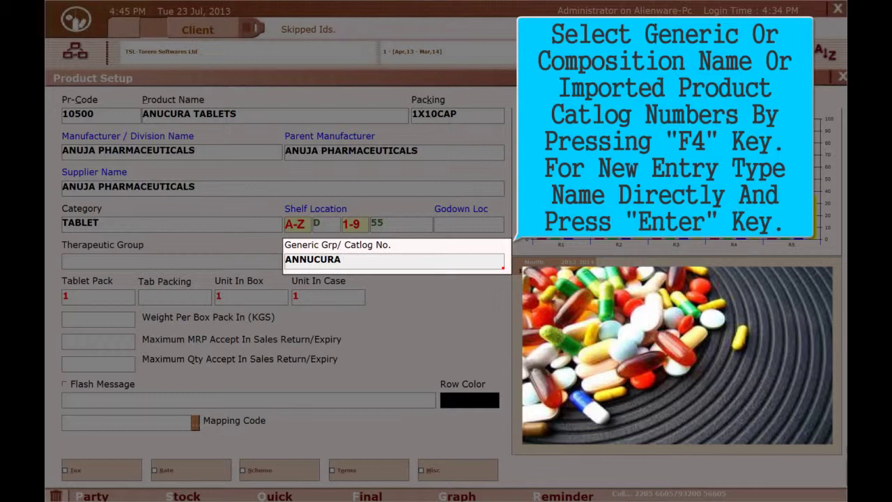
text(59)
key(BackSpace)
text(0MG)
key(Return)
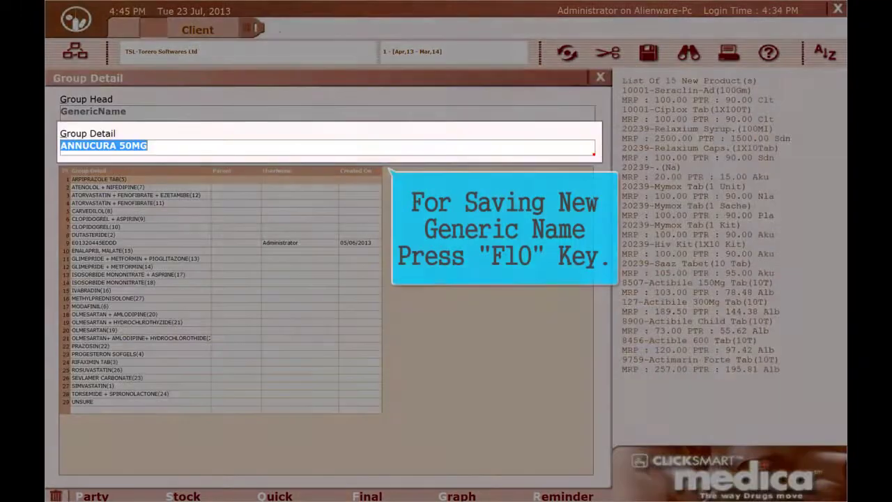
Save the new generic name, exit Group Detail and accept the name in the product form.
key(F10)
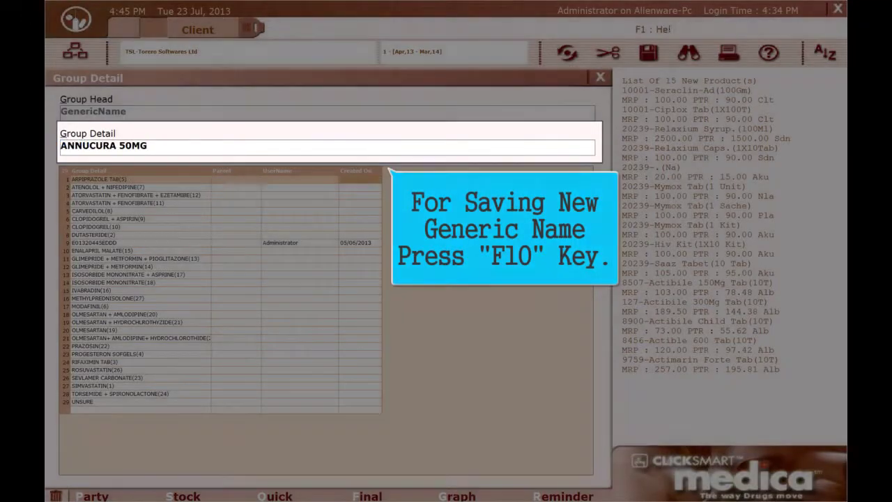
key(F10)
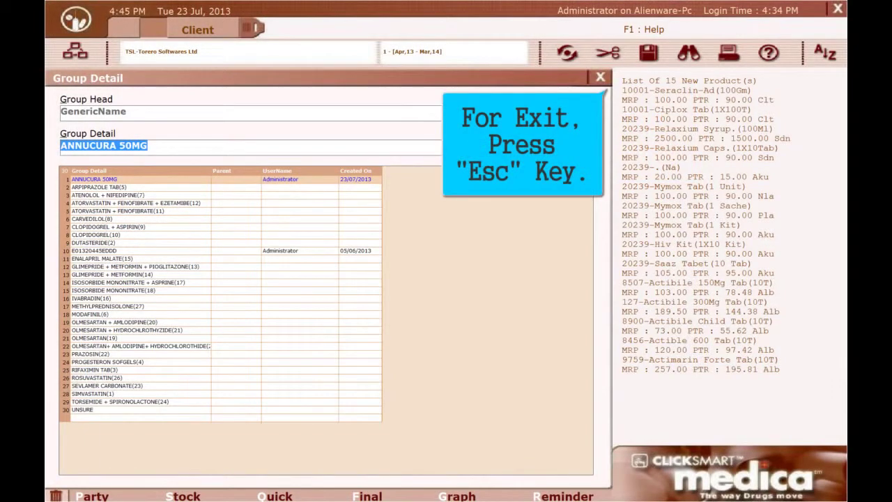
key(Escape)
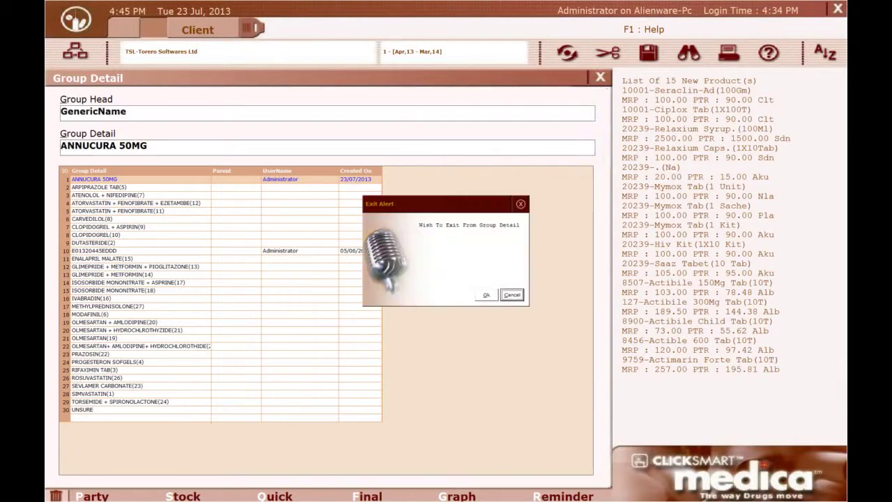
key(Return)
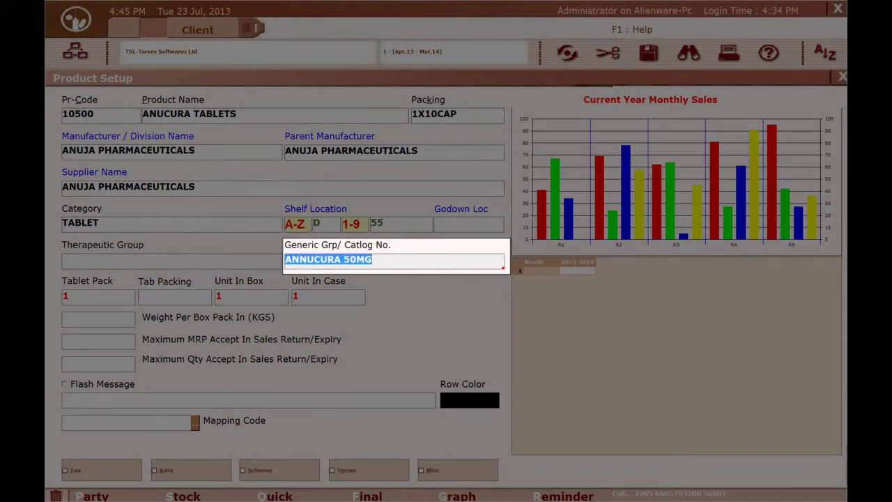
key(Return)
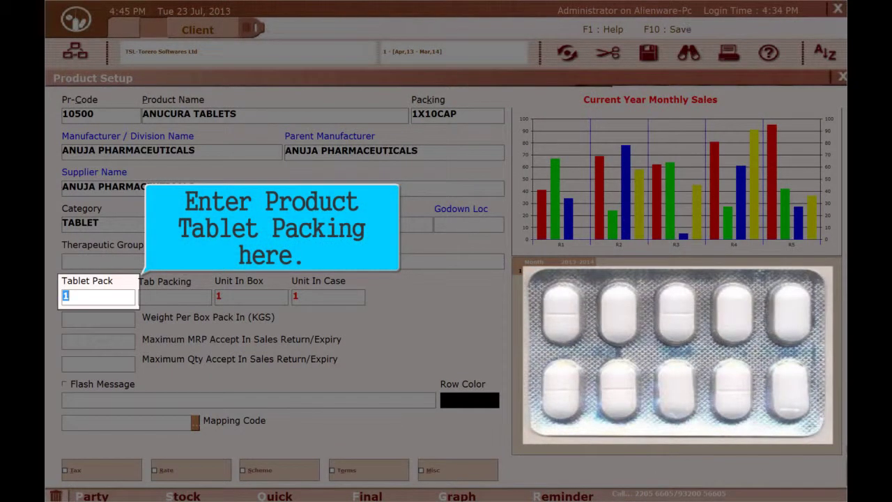
Set Tablet Pack to 10 and accept BOX as the Tab Packing.
text(10)
key(Return)
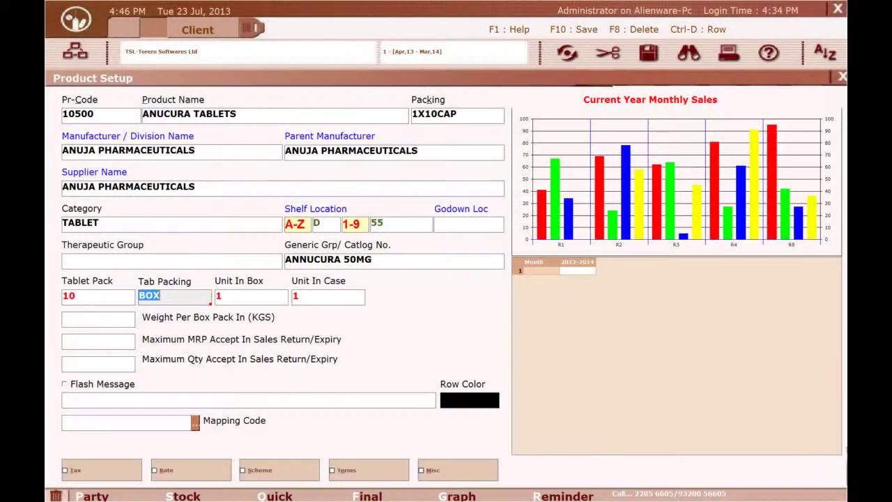
key(Return)
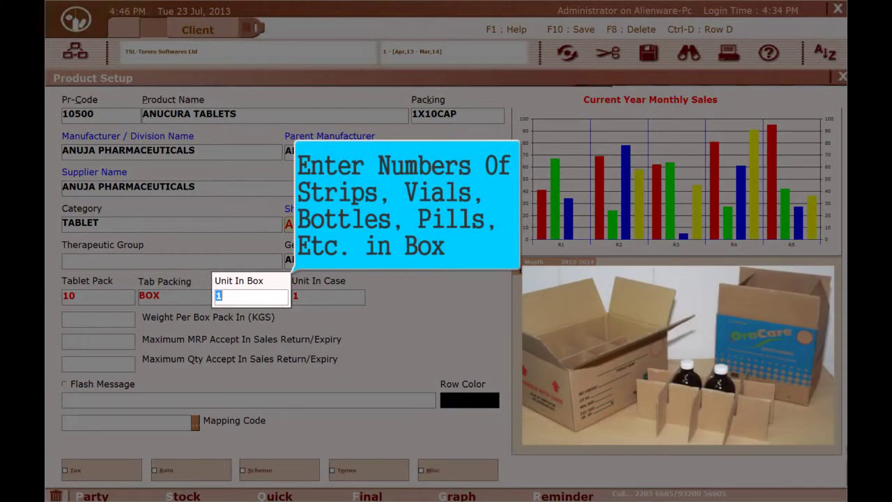
Set Unit In Box to 10 and Unit In Case to 18, leaving the weight, maximum MRP and maximum quantity blank.
text(10)
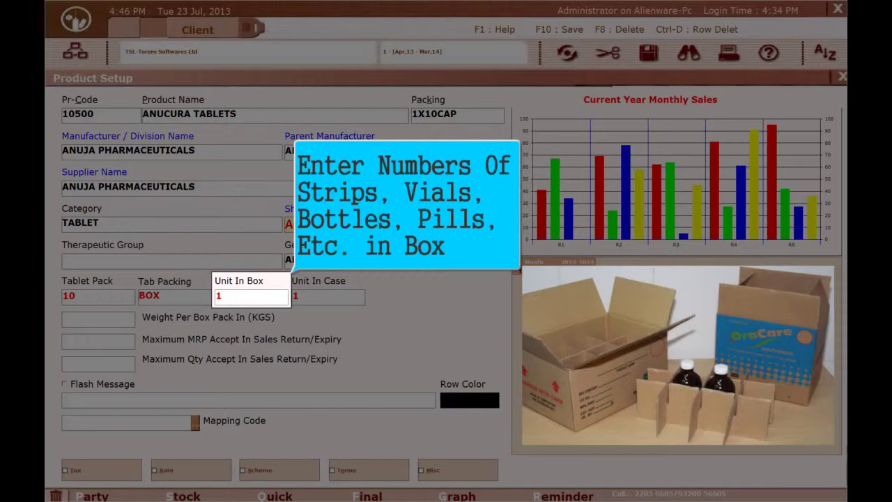
key(Return)
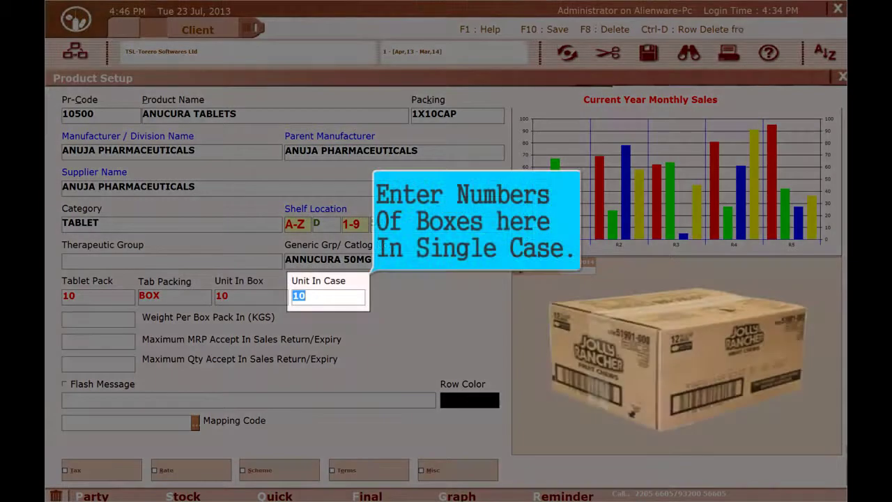
text(1)
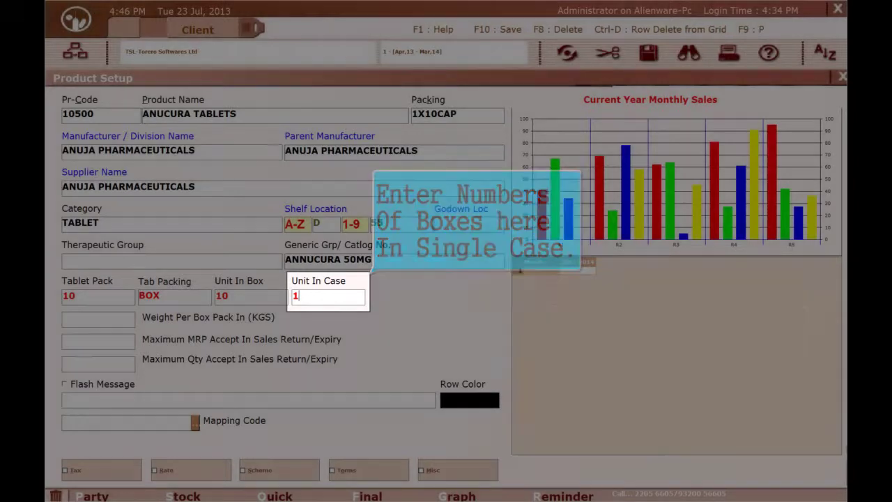
key(Return)
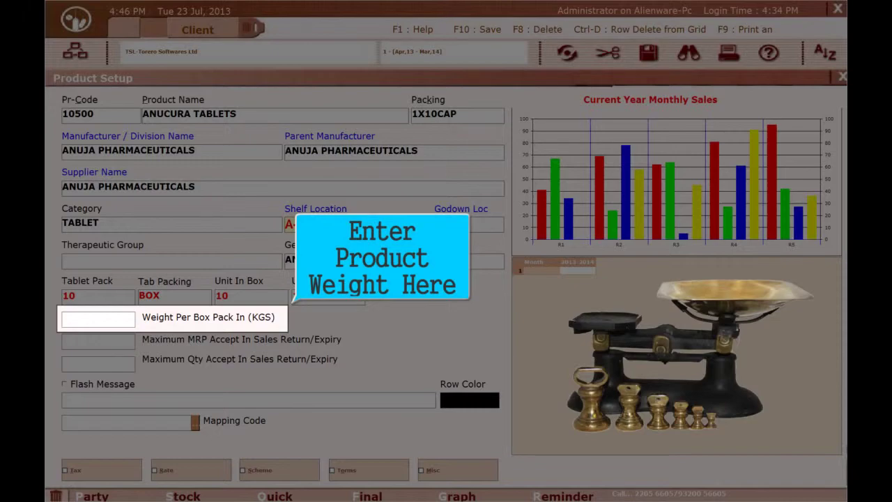
key(Return)
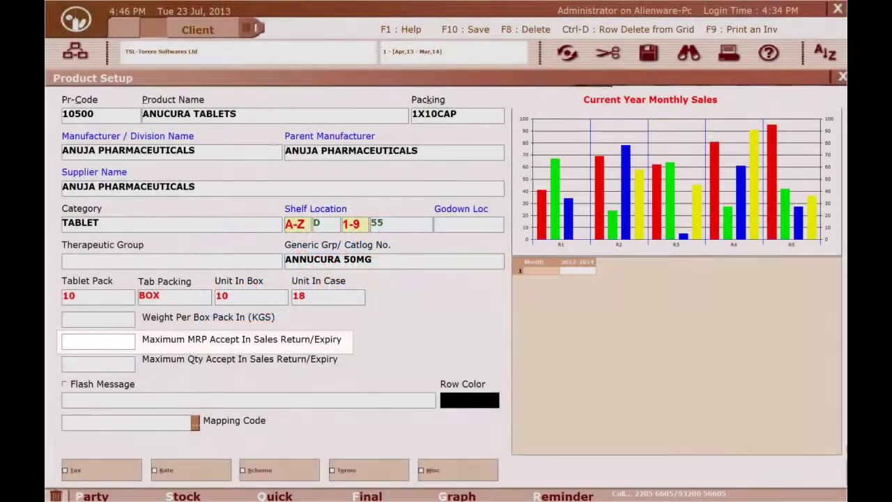
key(Return)
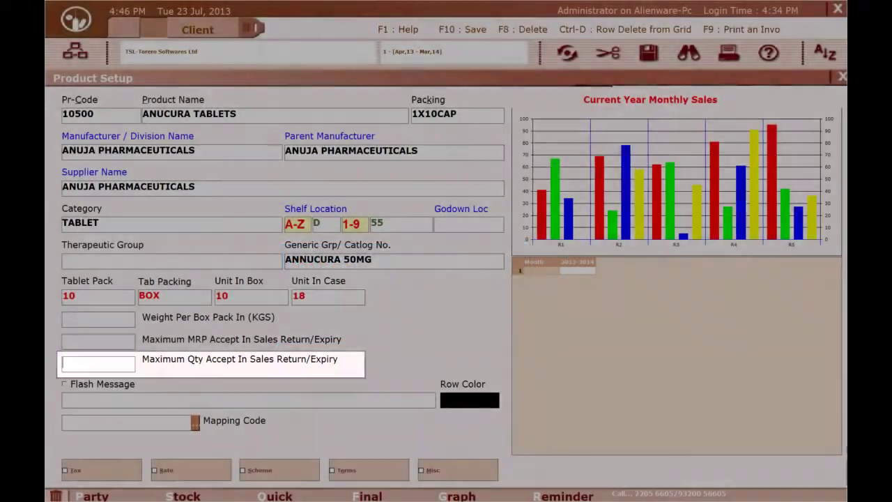
Enable the flash message and enter IN SALES INVOICE FLASH MESSAGE, AFTER PRODUCT SELECTION as its text.
click(64, 384)
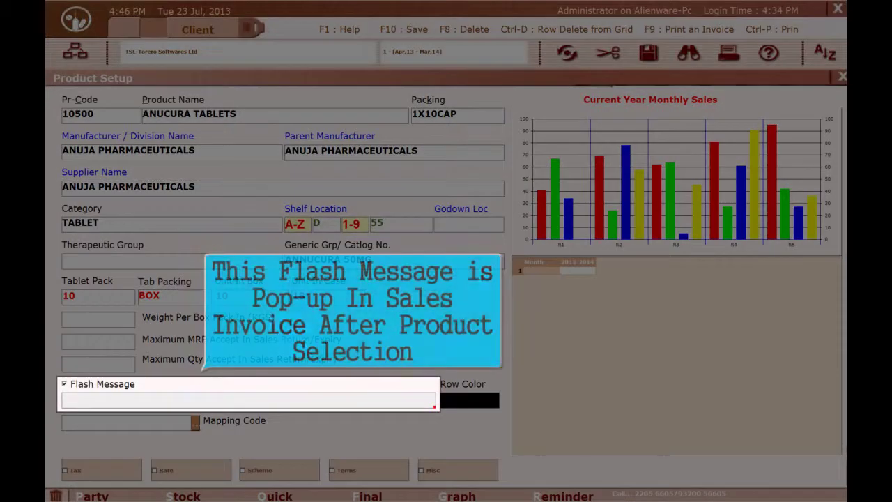
text(IN SALES)
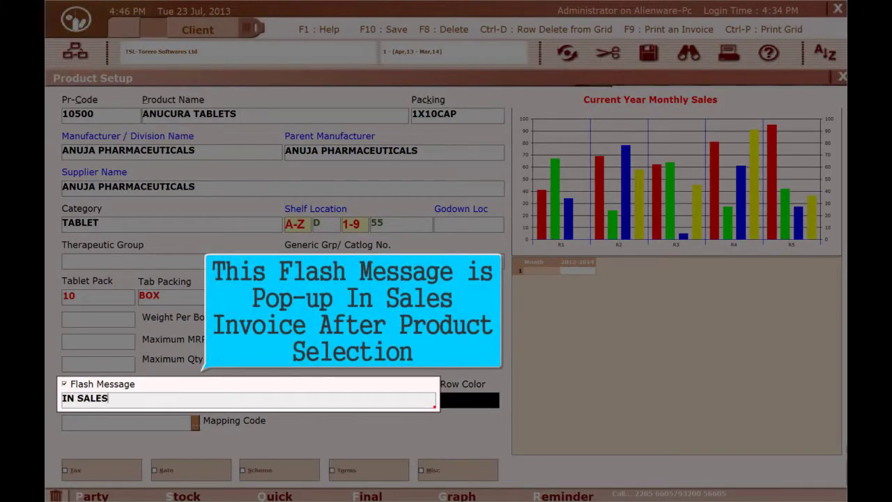
text( INVOICE FL)
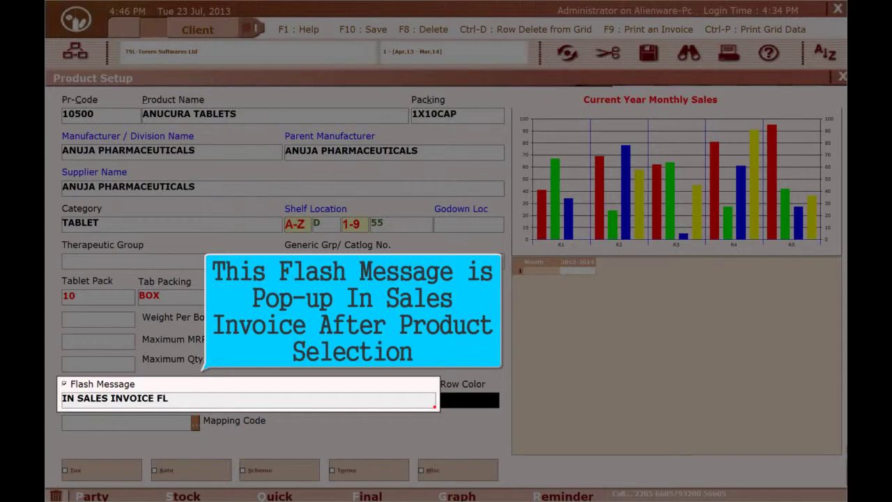
text(ASH MESS)
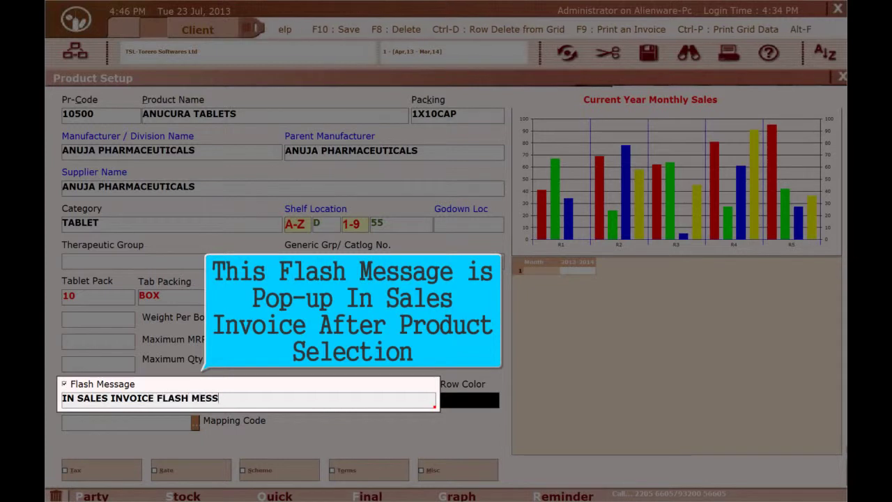
text(AGE, )
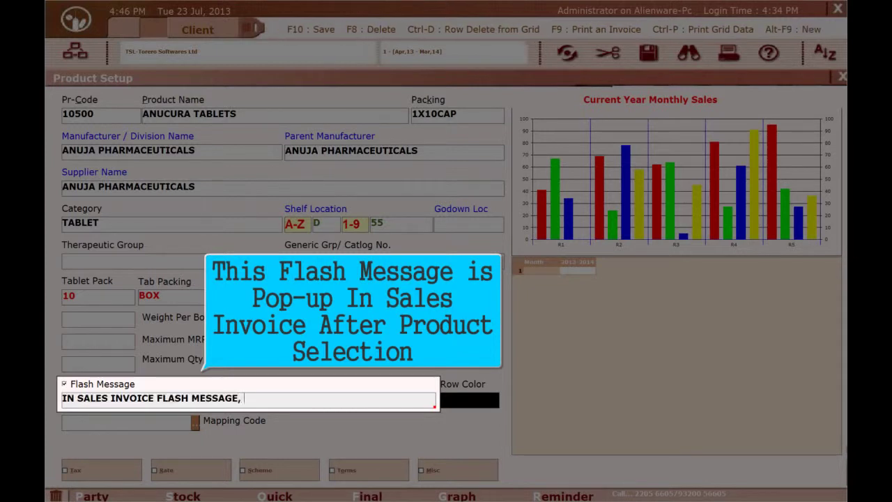
text(AFTER PRODUCT SE)
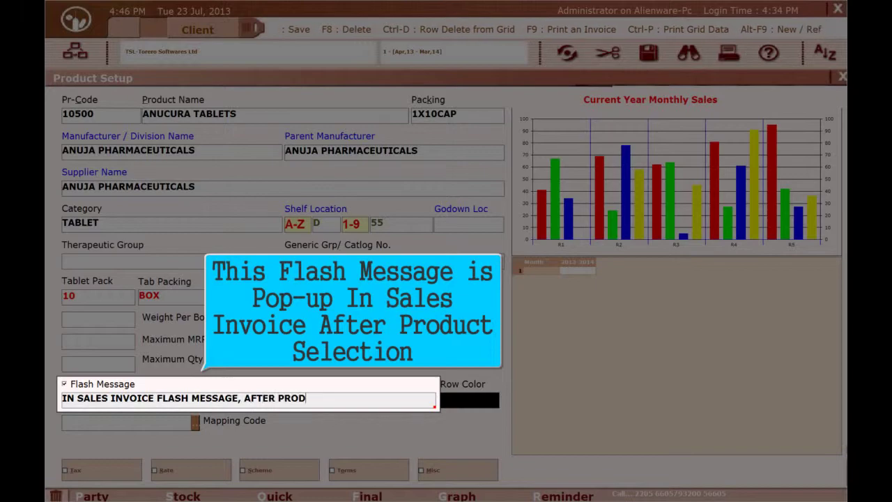
text(LECTION)
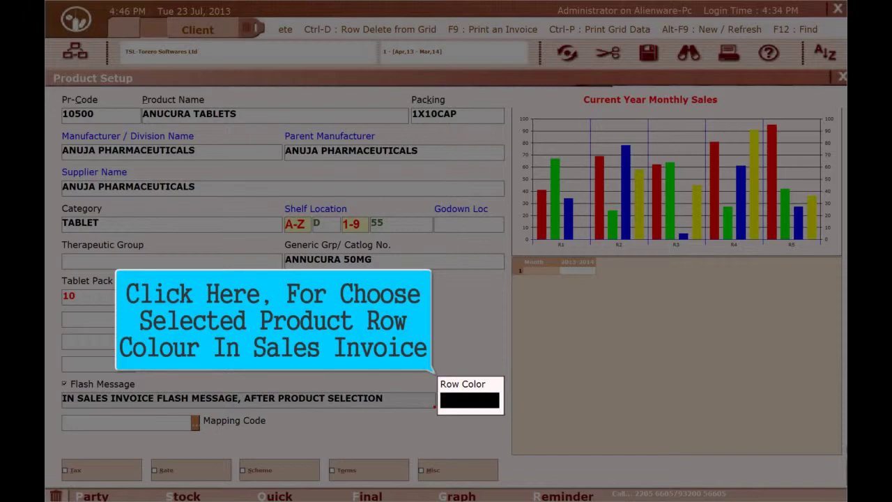
Choose dark purple from the basic colors as the product's row color and leave the mapping code blank.
click(469, 400)
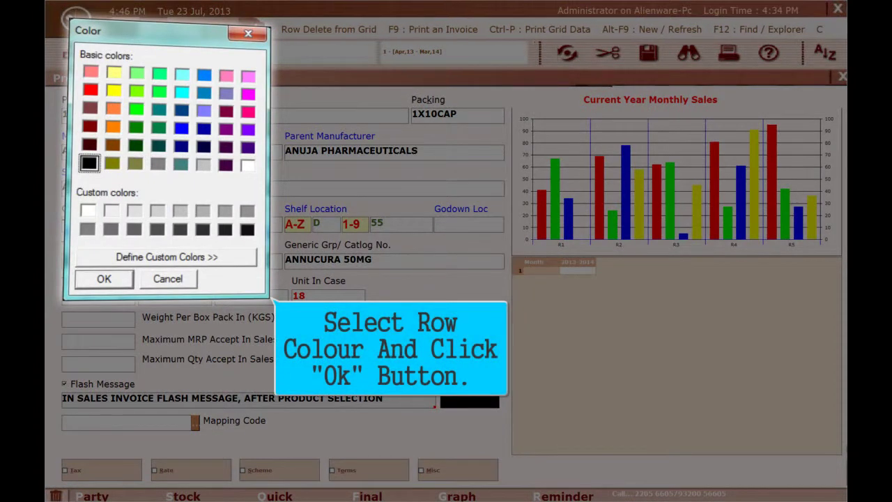
click(248, 147)
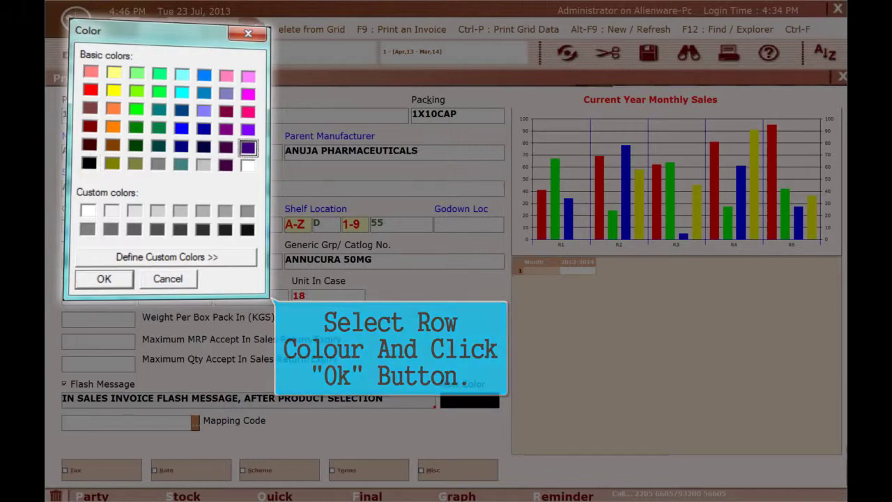
key(Return)
key(Return)
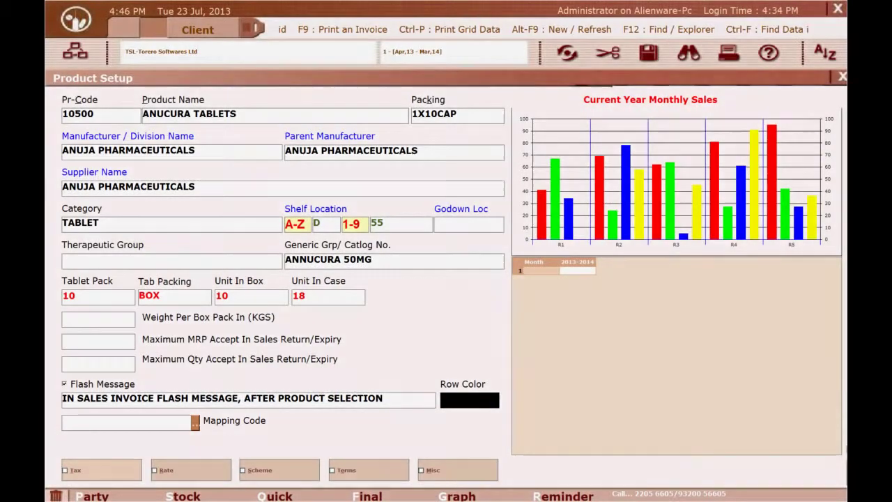
key(Return)
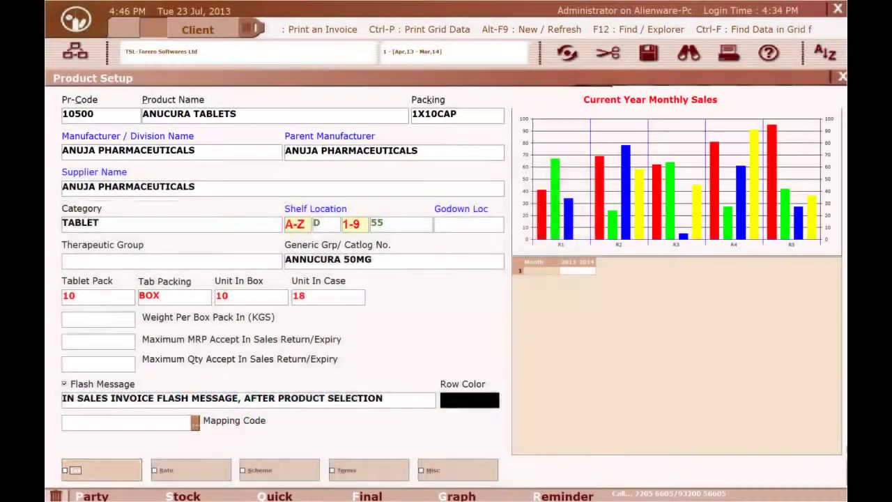
Open the tax details, leave excise, cess, margin and Tax-Free unset, and clear MRP Is Inclusive of All Tax.
key(space)
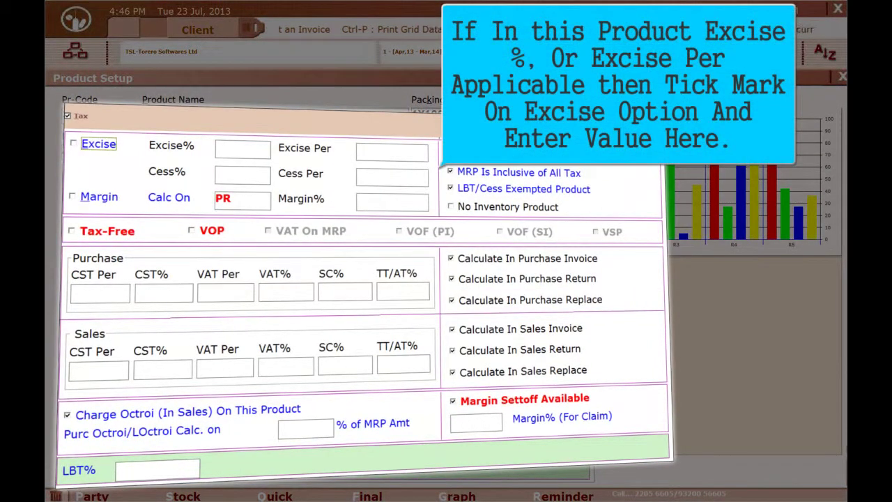
click(243, 149)
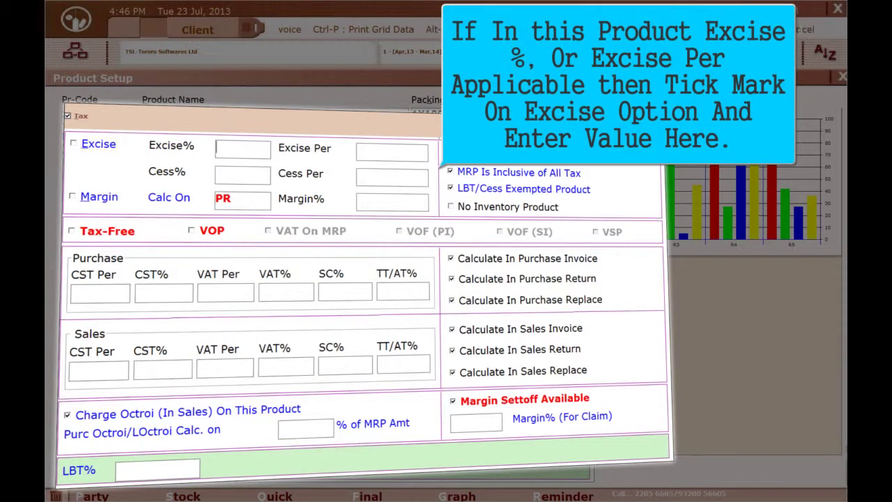
click(392, 151)
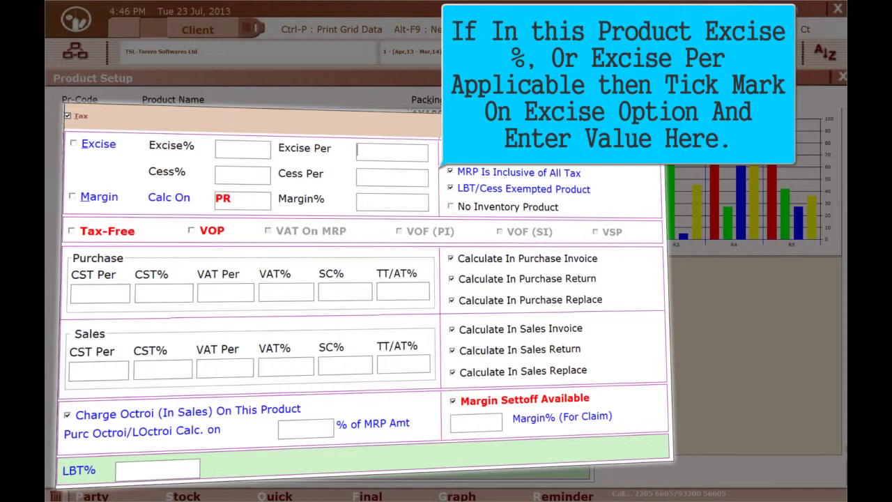
click(243, 174)
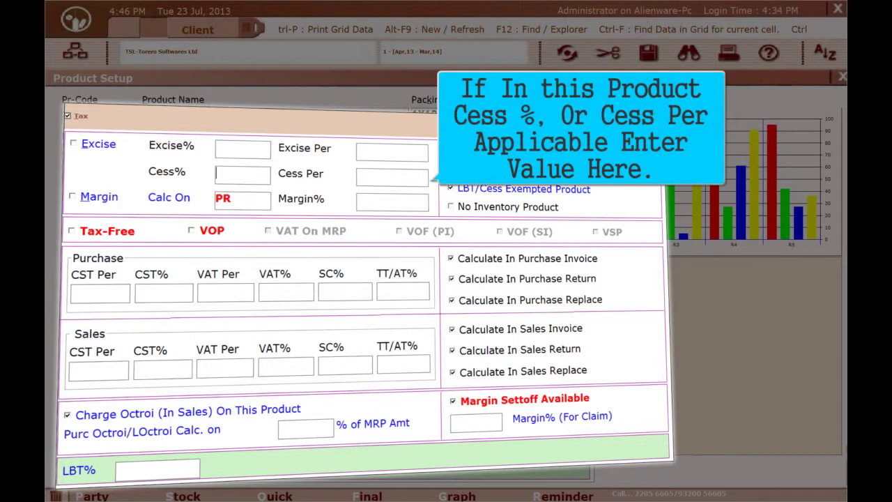
click(391, 177)
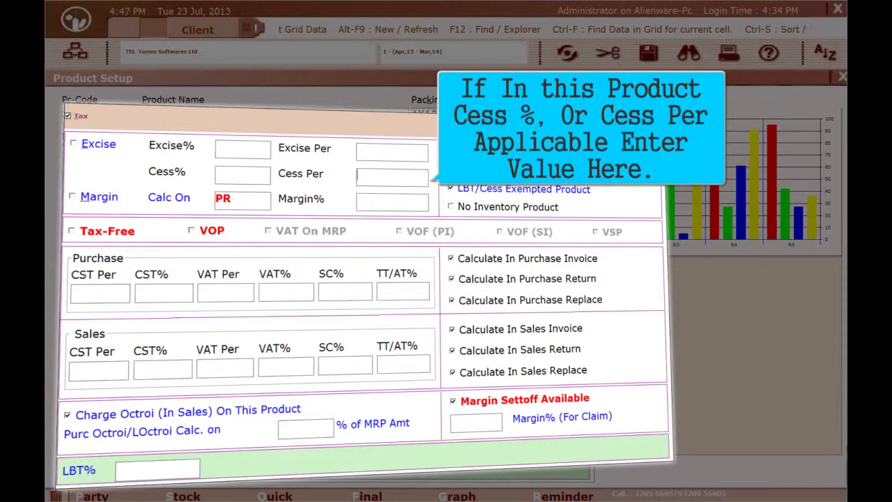
click(391, 202)
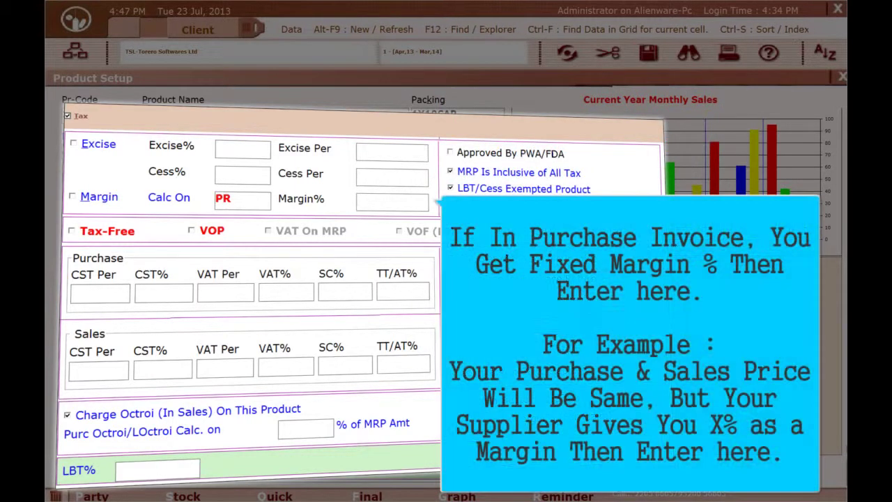
click(390, 201)
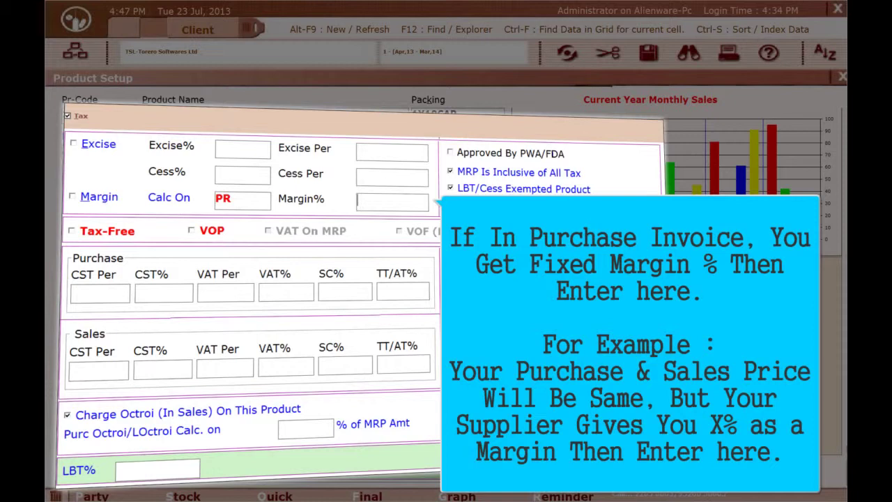
click(72, 231)
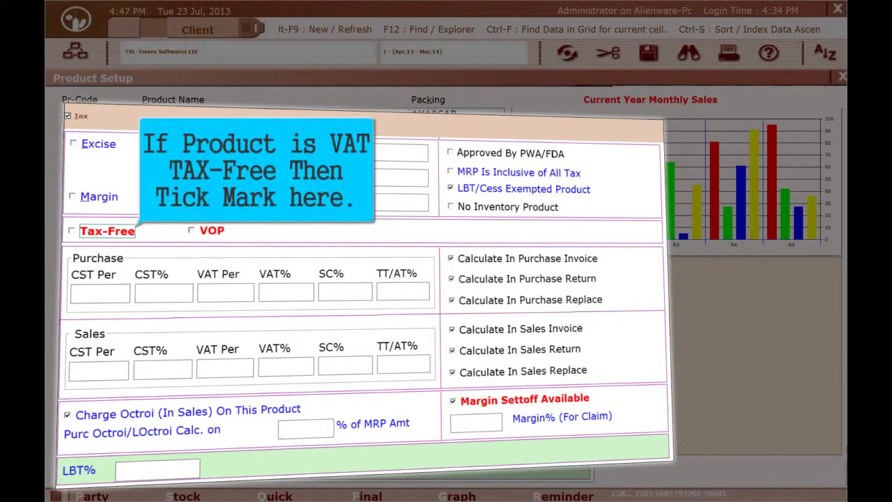
key(space)
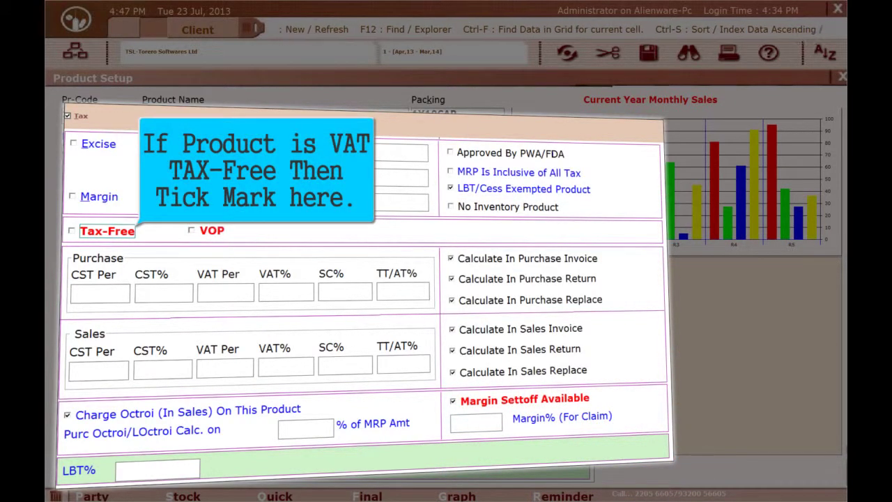
Enter 5.00 as the VAT% for purchase and sales, leaving CST blank, and return to the main product form.
click(163, 293)
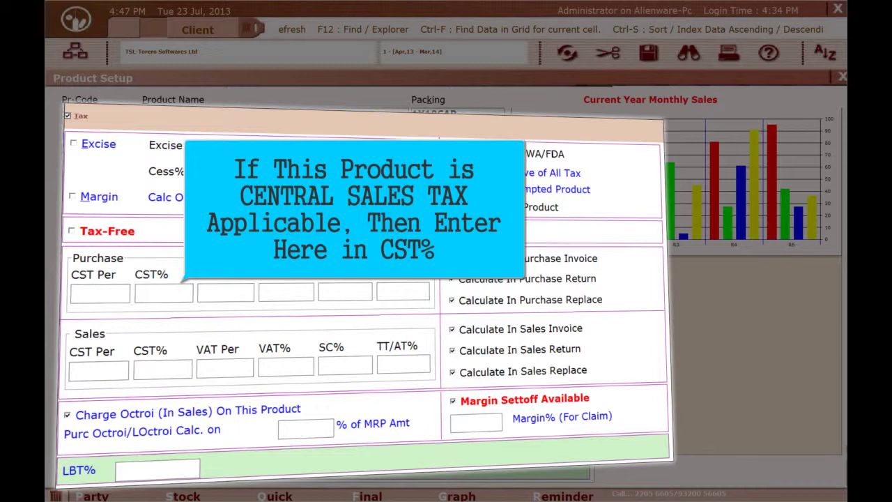
click(286, 291)
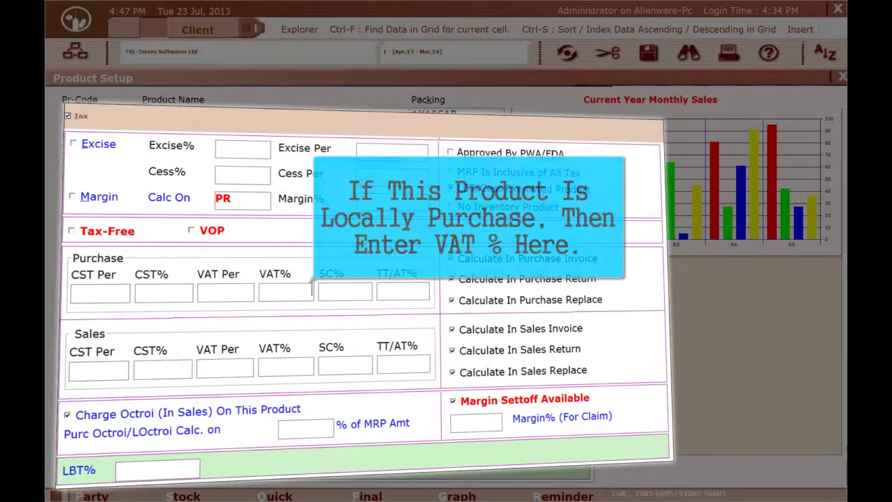
text(5.00)
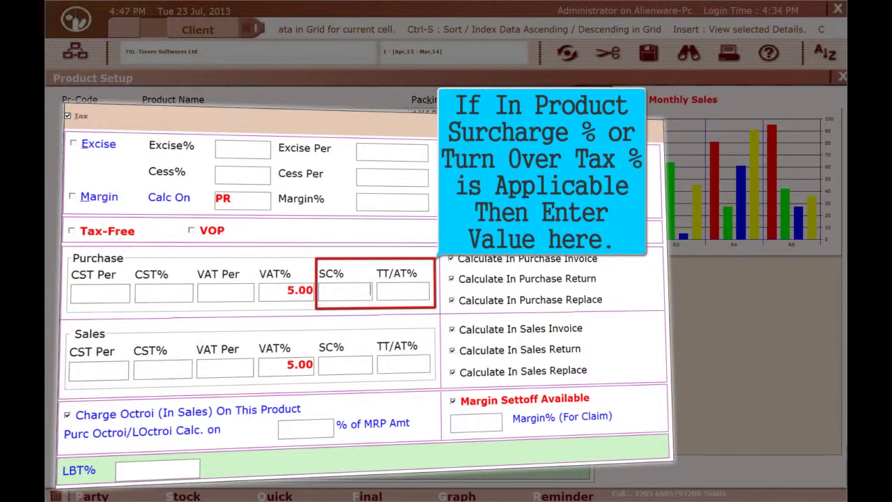
click(518, 172)
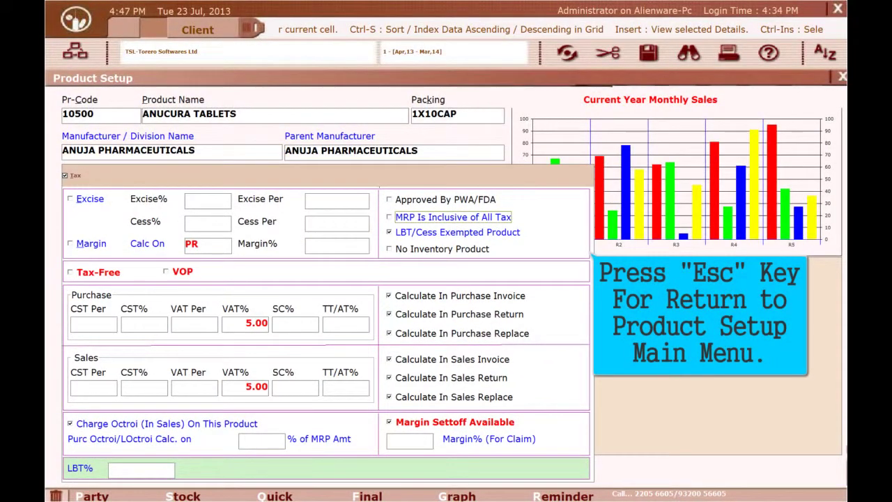
key(Escape)
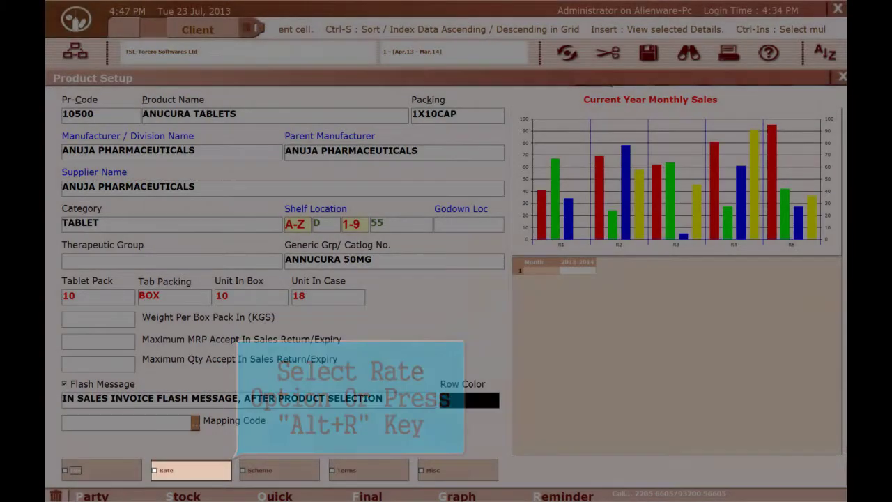
Open the rate details and review the price fields and the formulas for making CP, leaving them all blank.
key(alt+r)
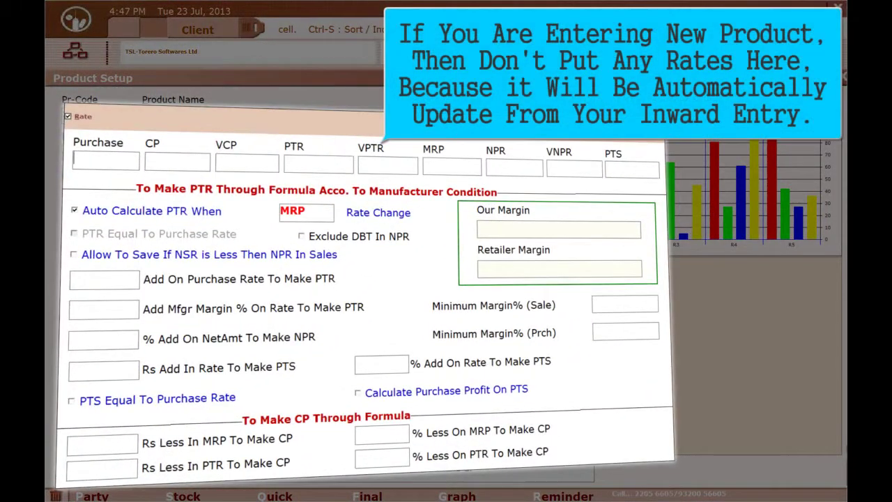
click(146, 160)
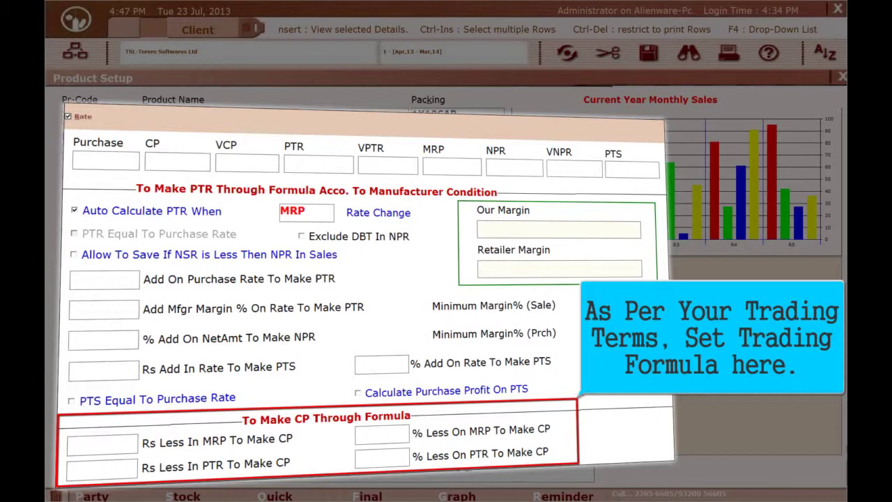
click(102, 445)
click(102, 468)
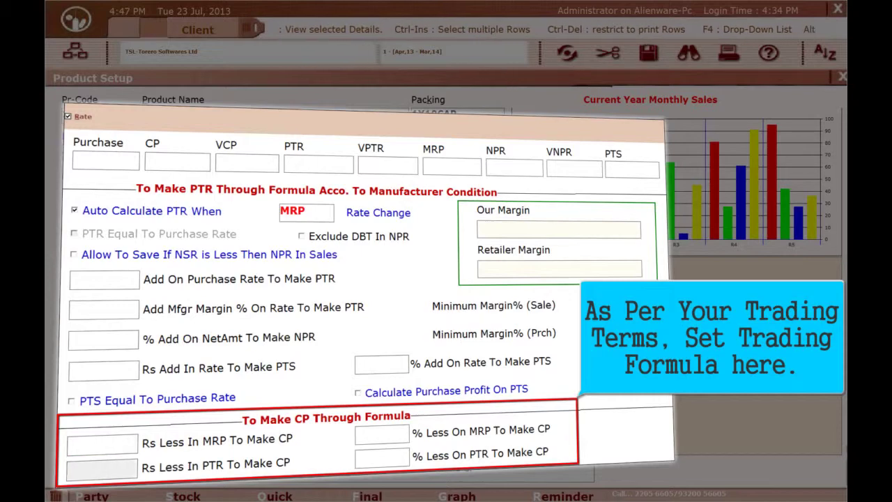
key(Return)
key(Return)
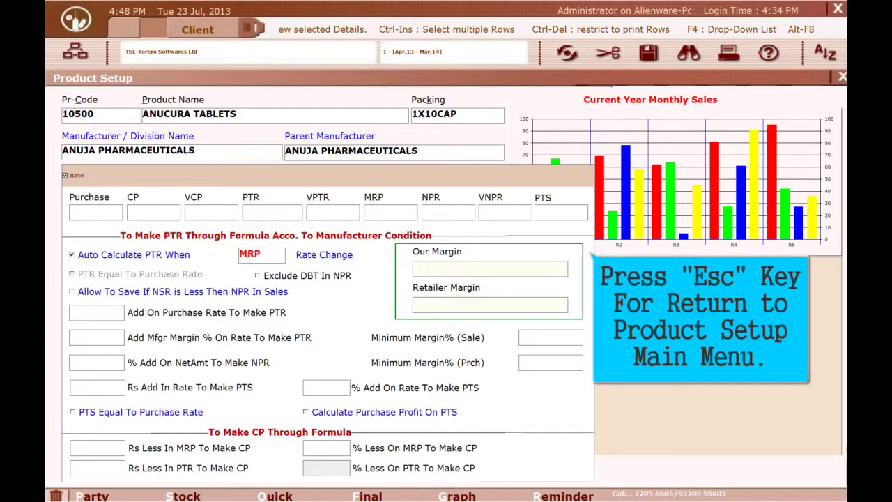
Return from the rate details to the main product form, open the scheme details and set the scheme mode to Auto.
key(Escape)
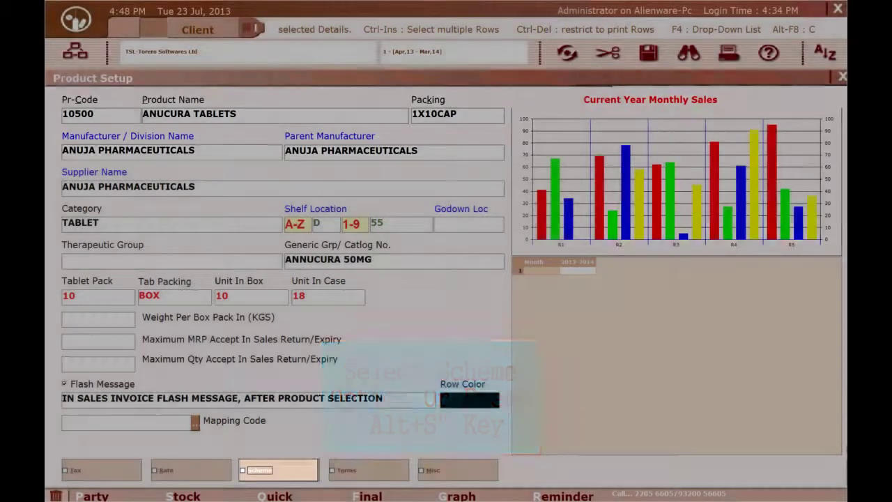
key(alt+s)
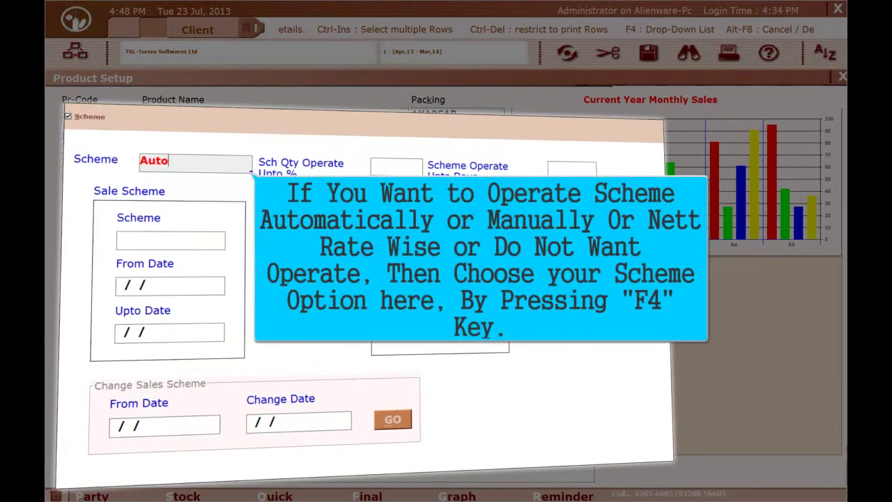
key(F4)
key(Down)
key(Down)
key(Down)
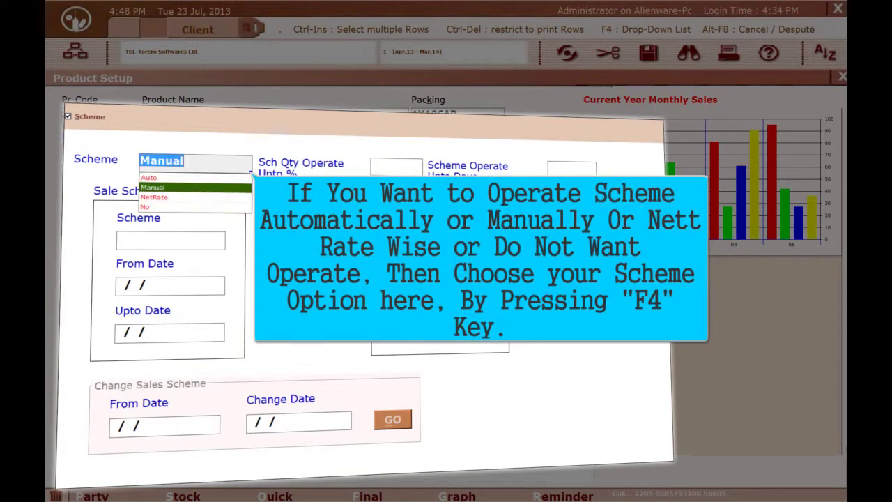
key(Up)
key(Up)
key(Up)
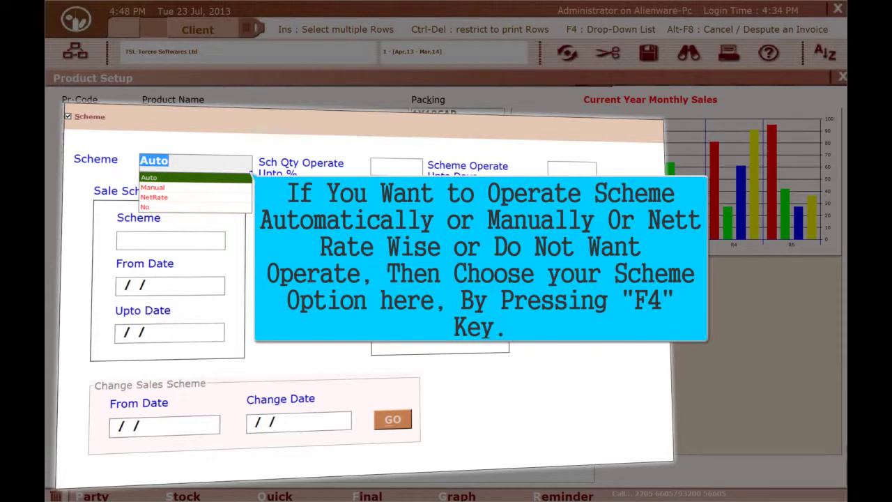
key(Return)
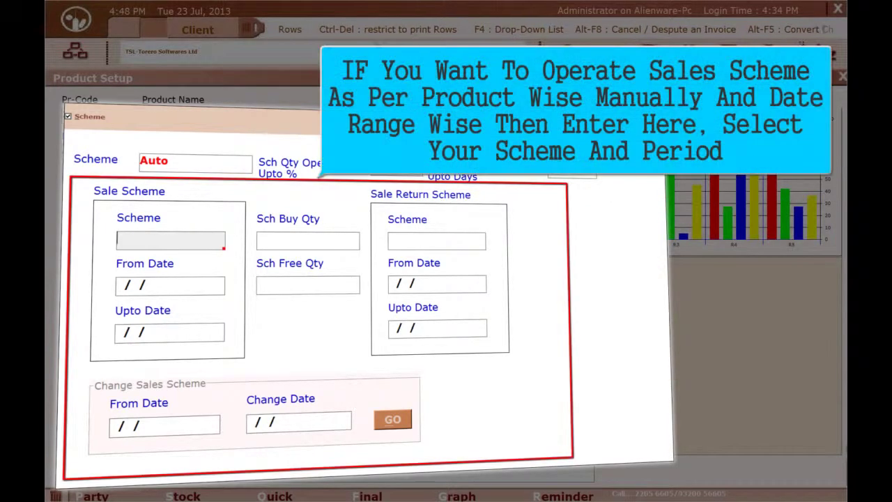
Set the sale scheme to 10+1 from 23/07/2013 up to 23/08/2013 and return to the main product form.
key(F4)
key(Down)
key(Up)
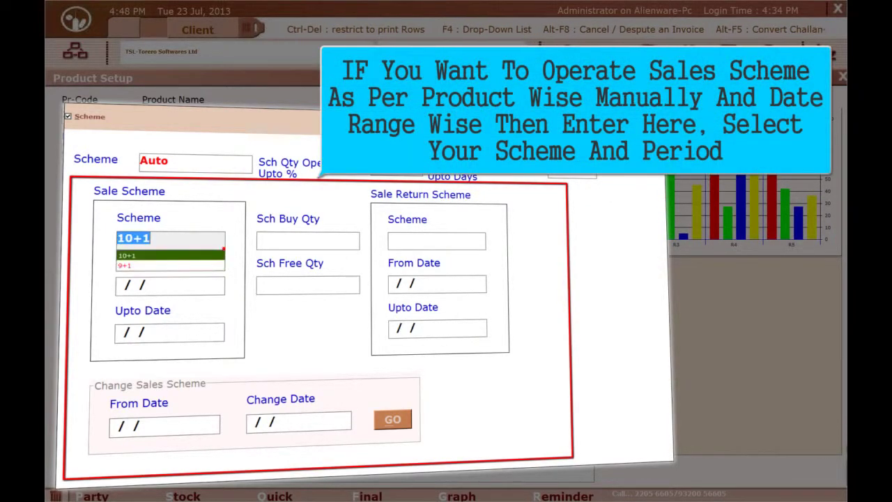
key(Return)
text(23072013)
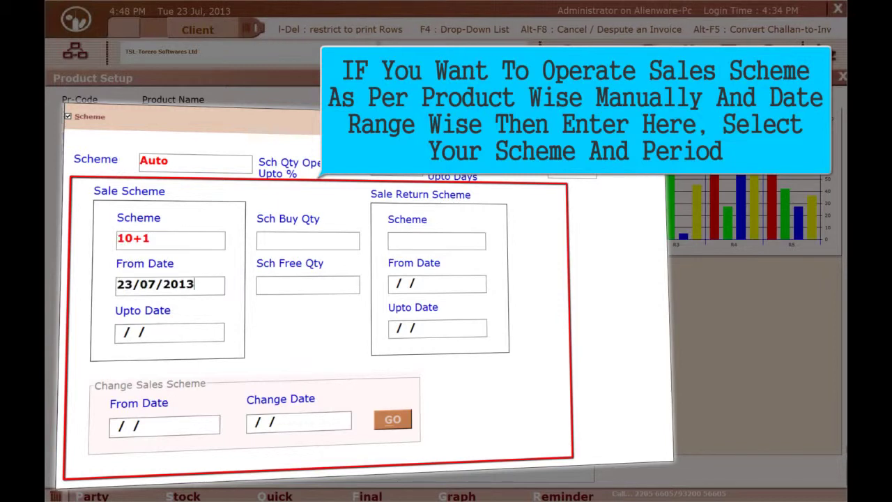
text(23081)
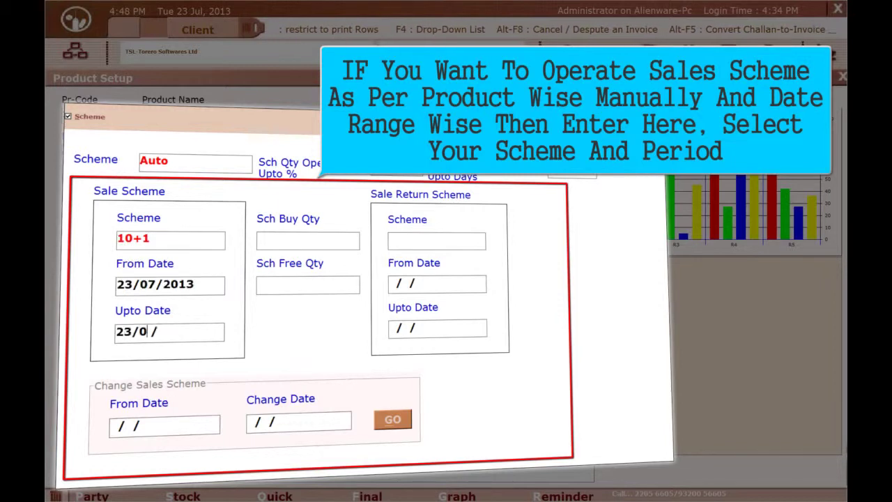
text(3)
key(Return)
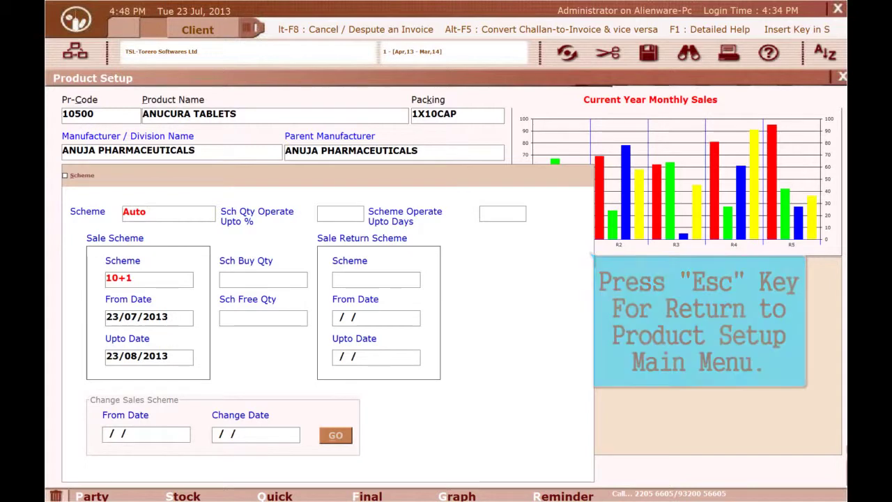
key(Escape)
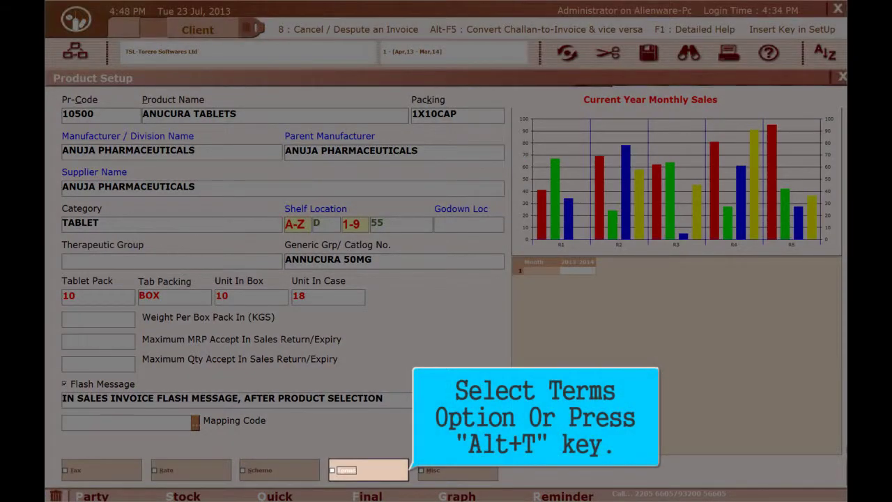
Open the terms details and accept the preset expiry limits, reorder quantity and minimum and maximum stock level rules.
key(alt+t)
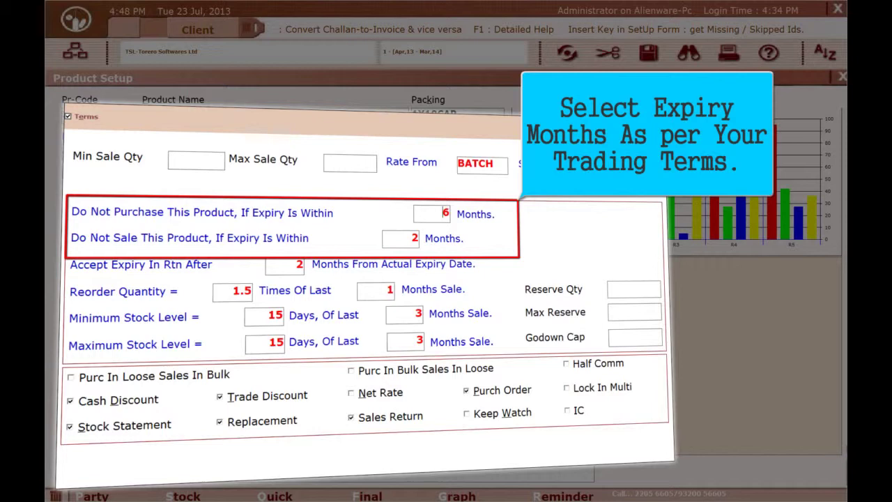
click(285, 265)
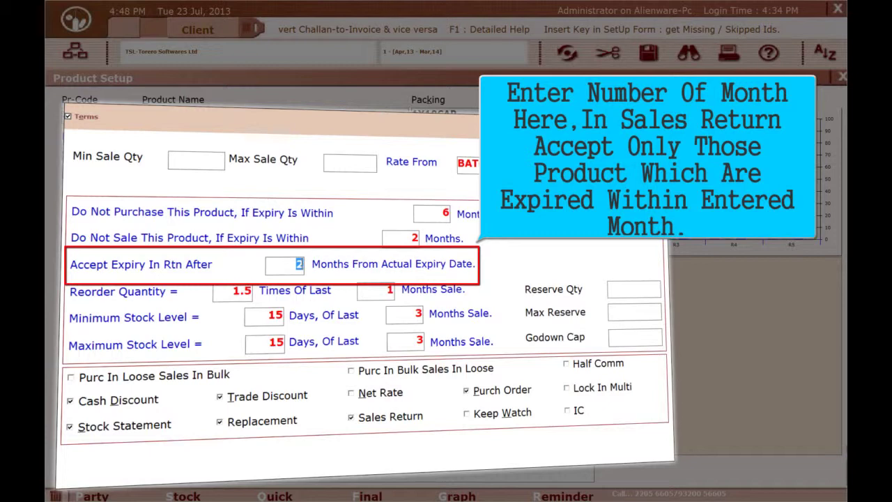
key(Return)
key(Return)
key(Return)
key(Return)
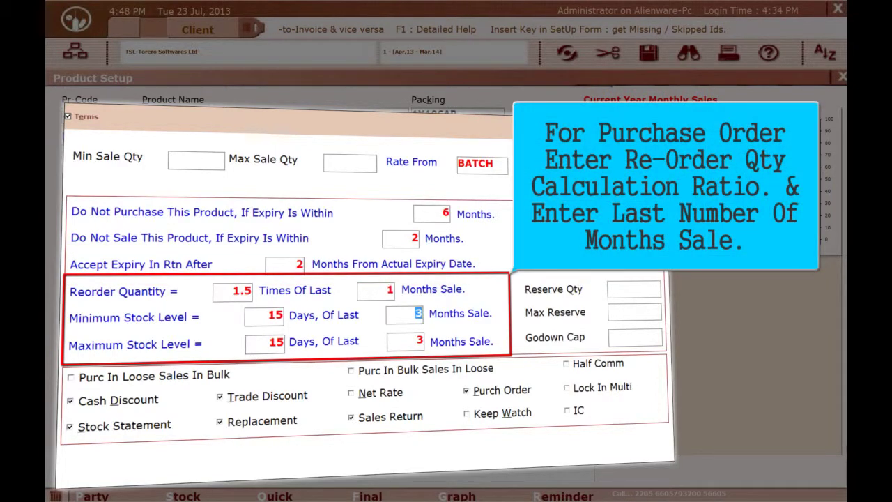
key(Return)
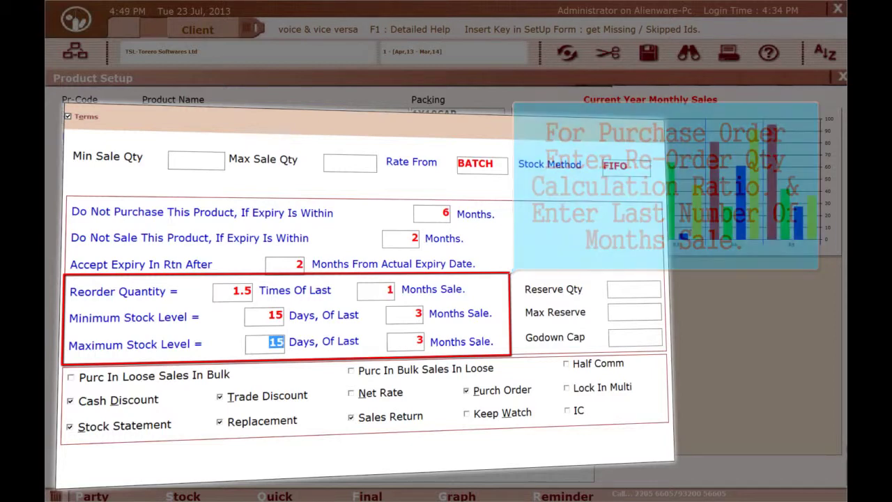
key(Return)
key(Return)
Leave the reserve and godown capacity quantities blank, keep the preset trading options, and return to the main product form.
key(Return)
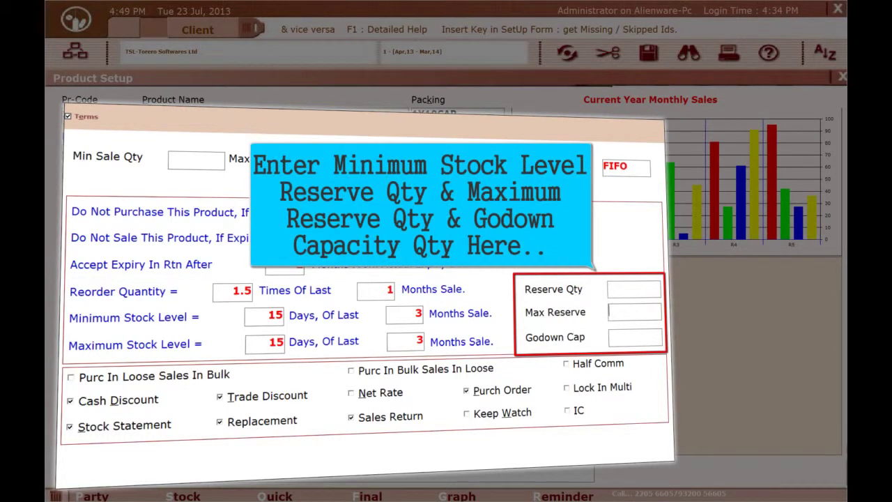
key(Return)
key(Return)
key(Return)
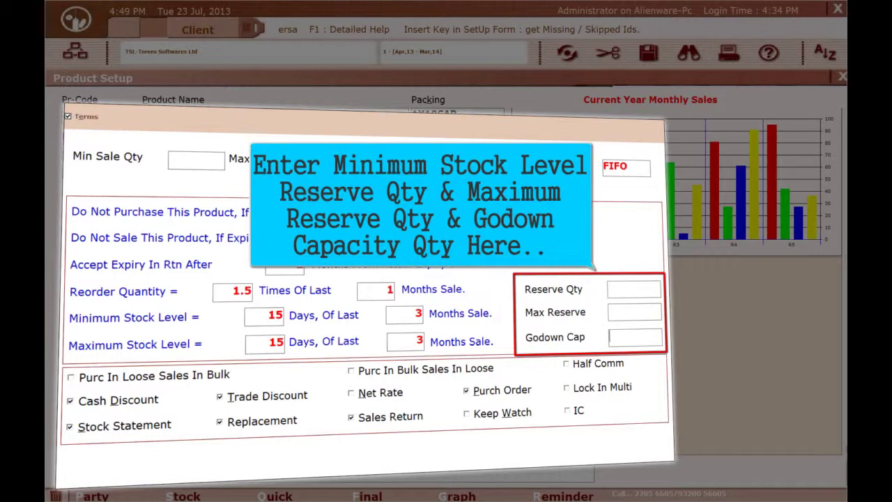
key(Return)
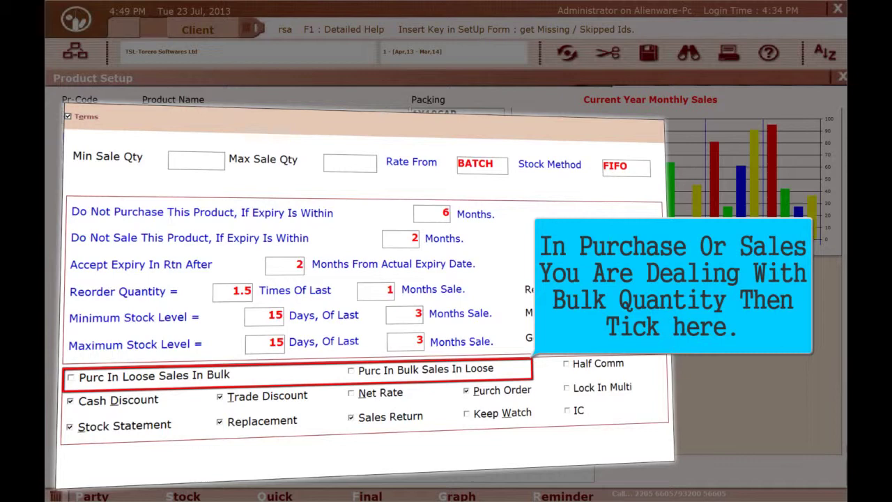
key(Return)
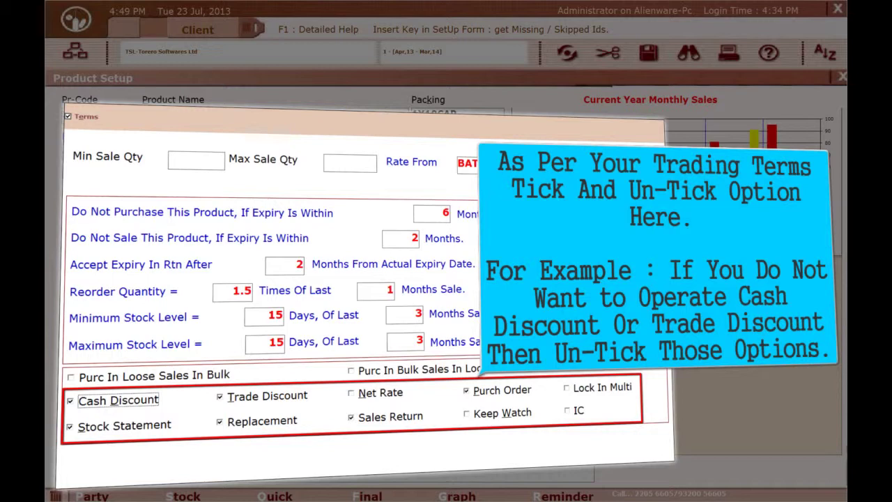
key(Return)
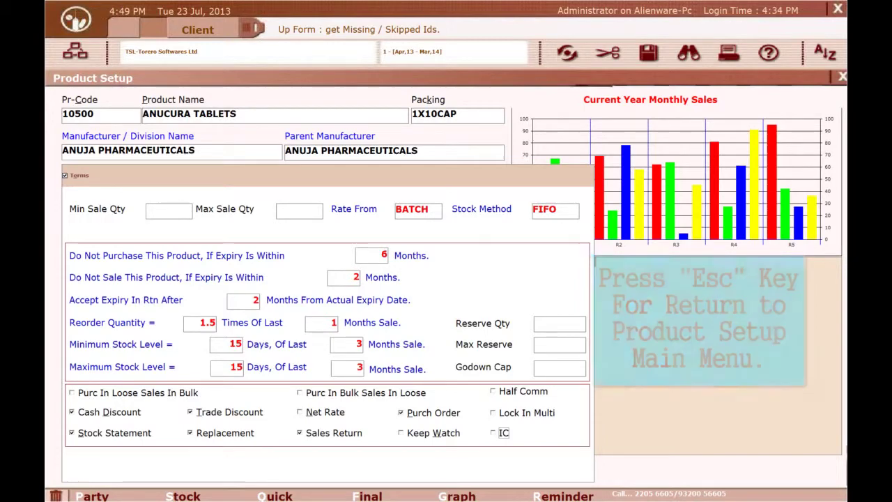
key(Escape)
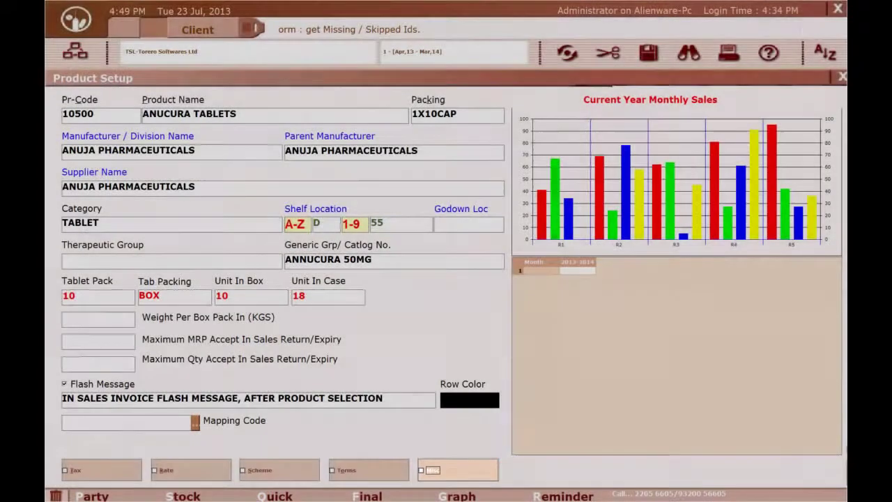
Review the miscellaneous details without changes, save the product under code 10500 and exit Product Setup.
key(alt+m)
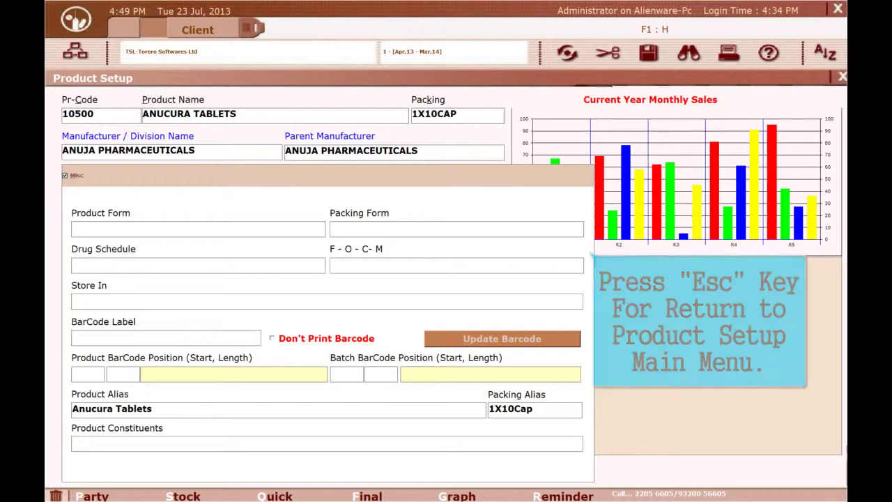
key(Escape)
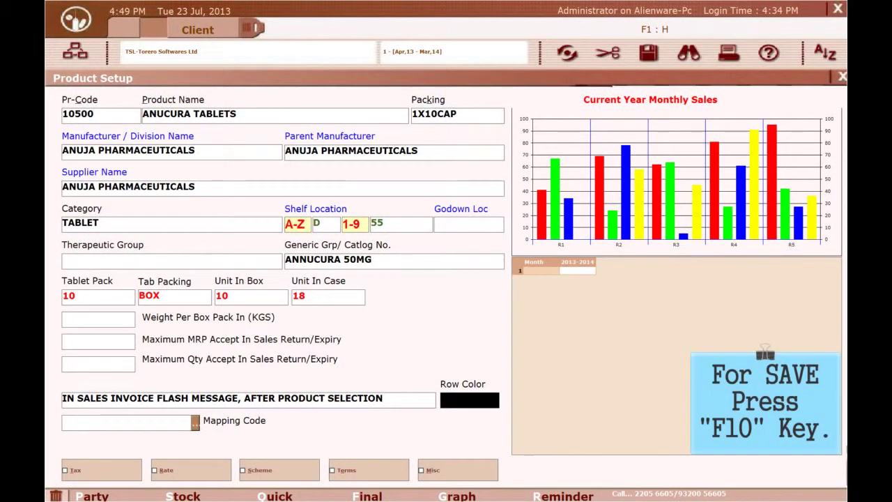
key(F10)
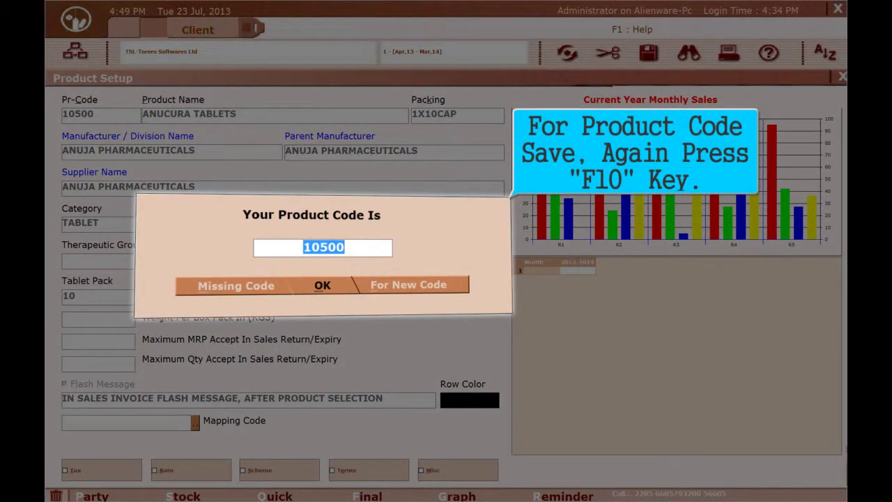
key(F10)
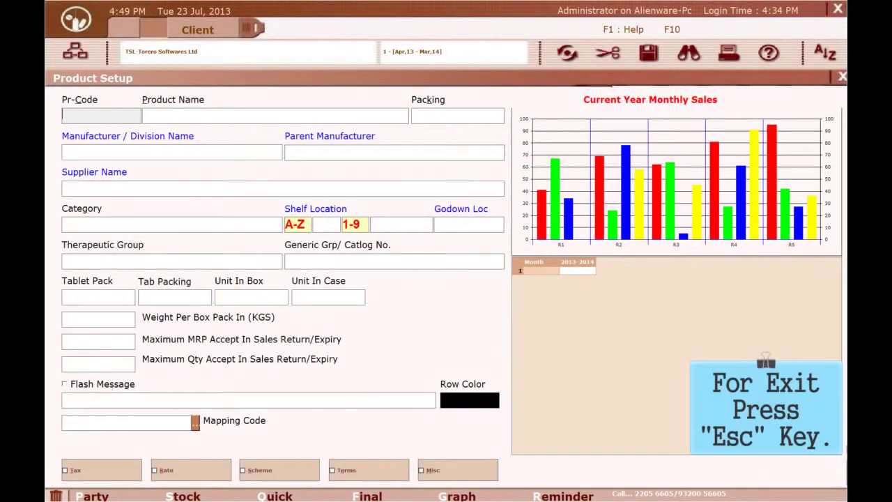
key(Escape)
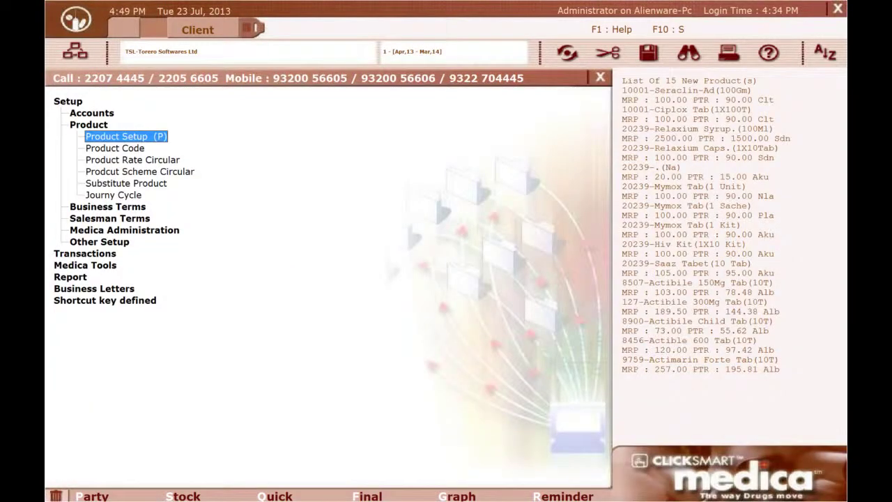